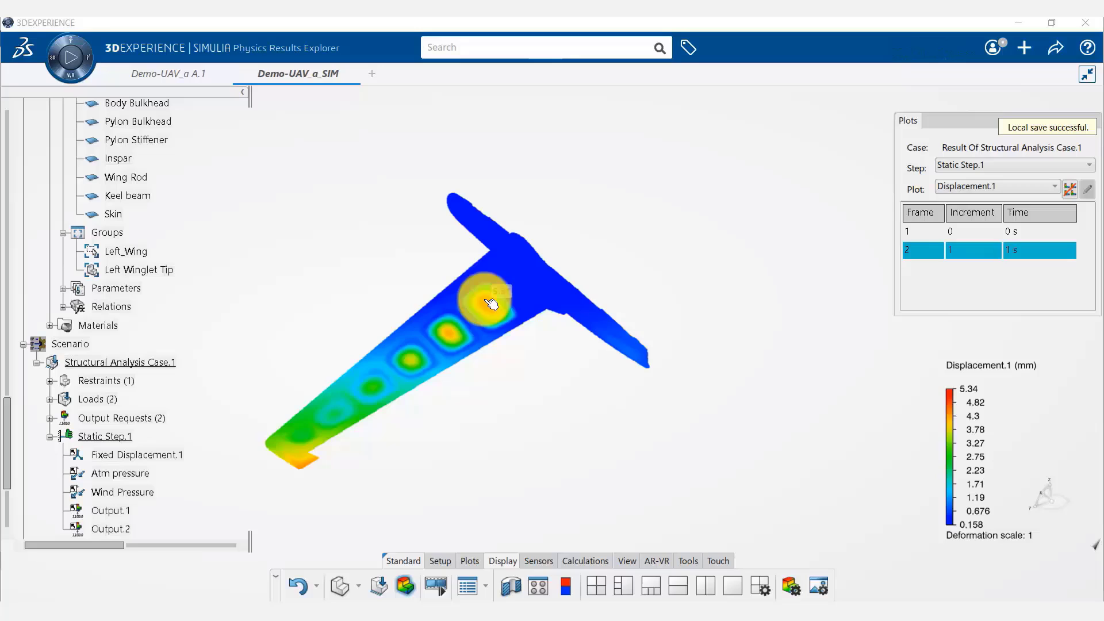
Check the wing's 5.34 mm displacement hotspot, then open the Display Groups settings.
mouse_move(500, 307)
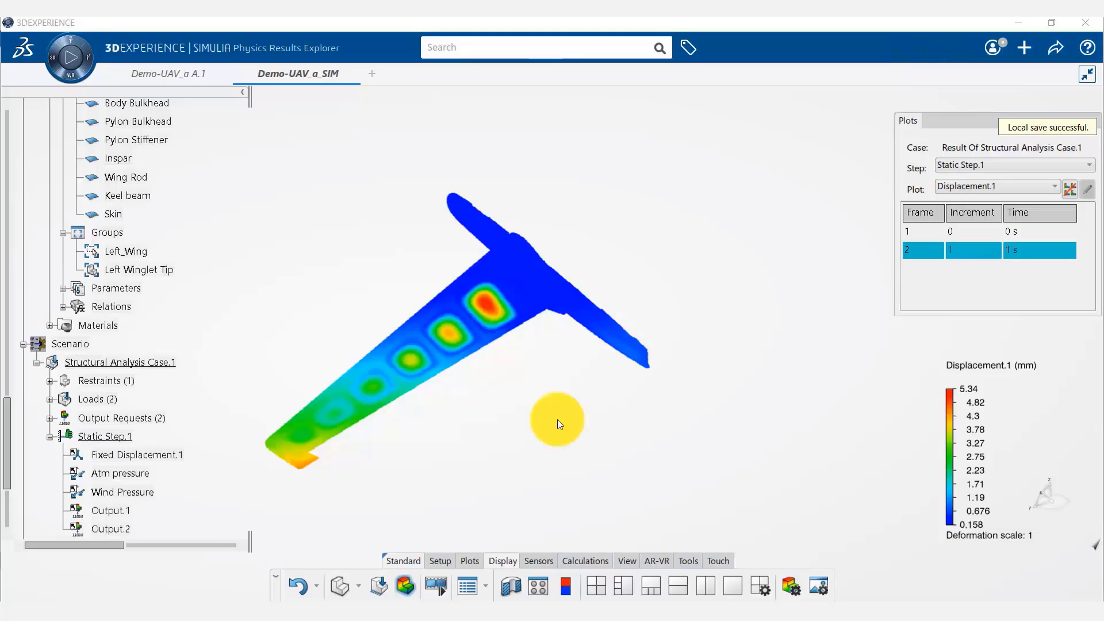
click(539, 590)
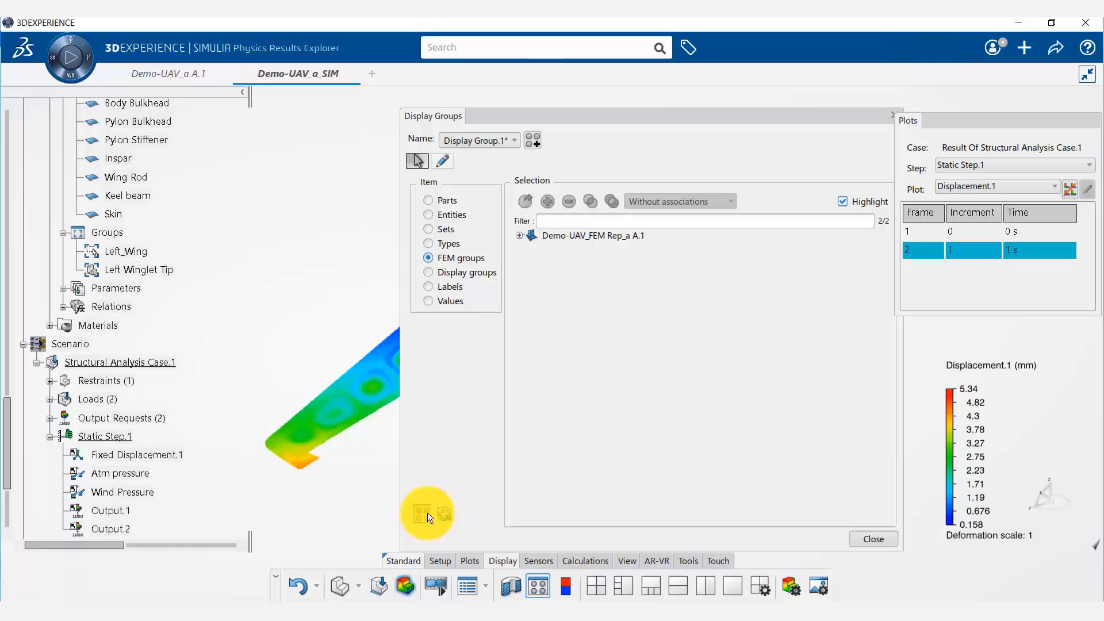
Apply the display group to show the whole aircraft (0–9.33 mm) and select Num of Ribs=6.
click(427, 512)
click(869, 540)
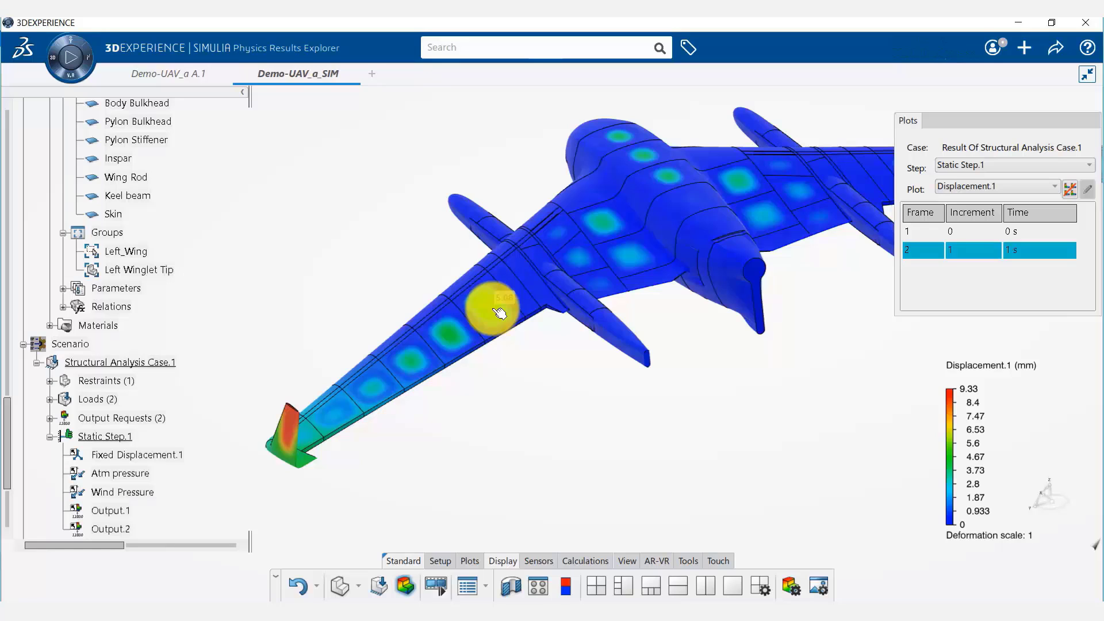
scroll(91, 301, up, 3)
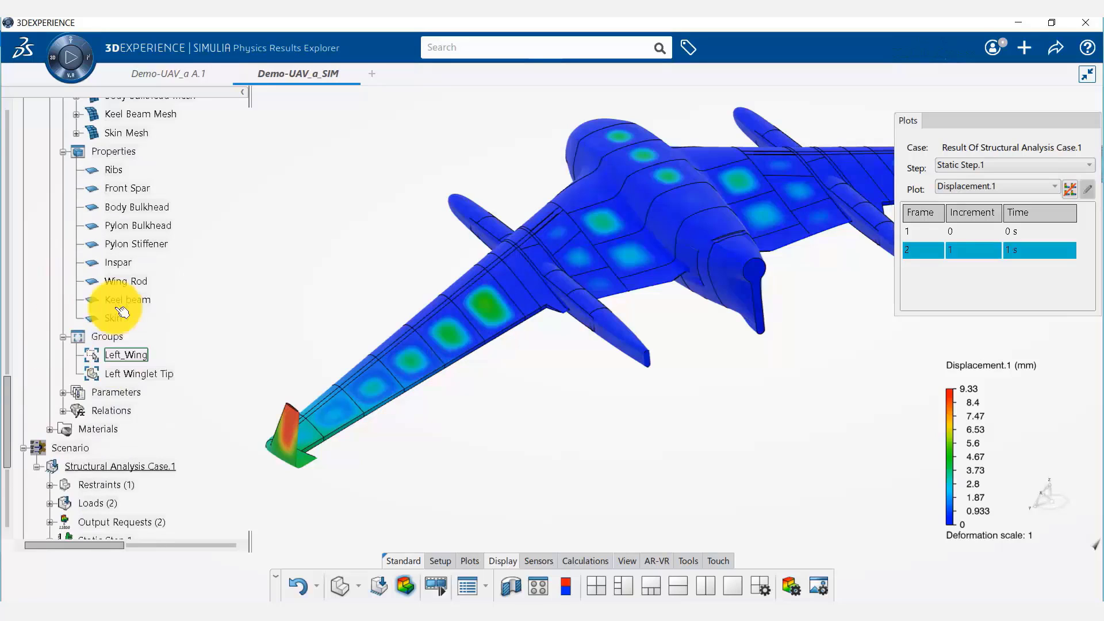
scroll(121, 311, up, 15)
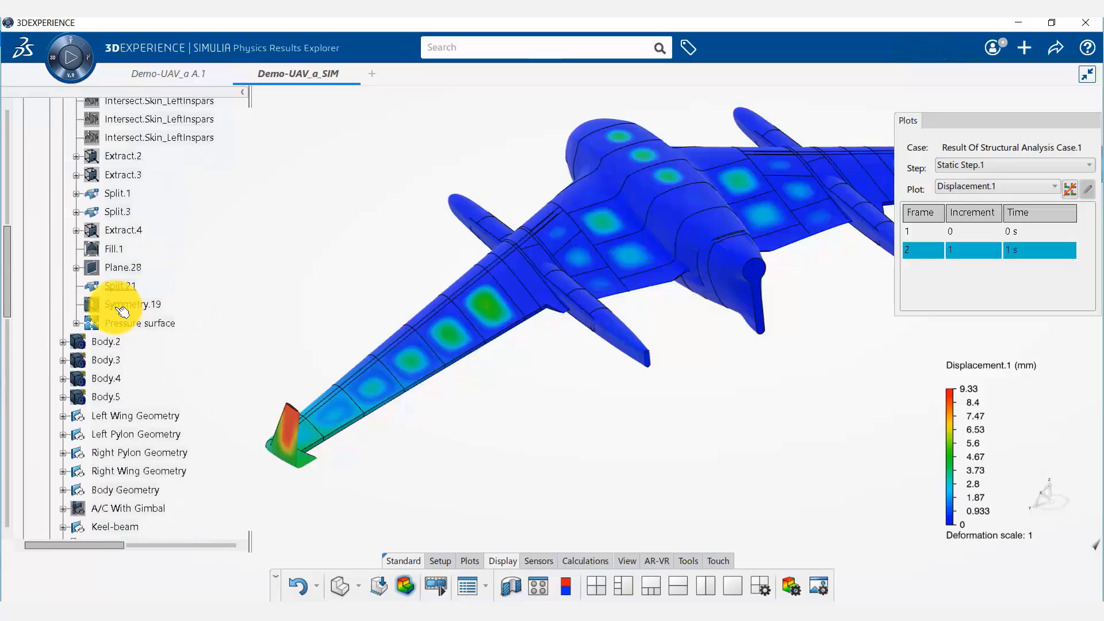
scroll(121, 311, up, 15)
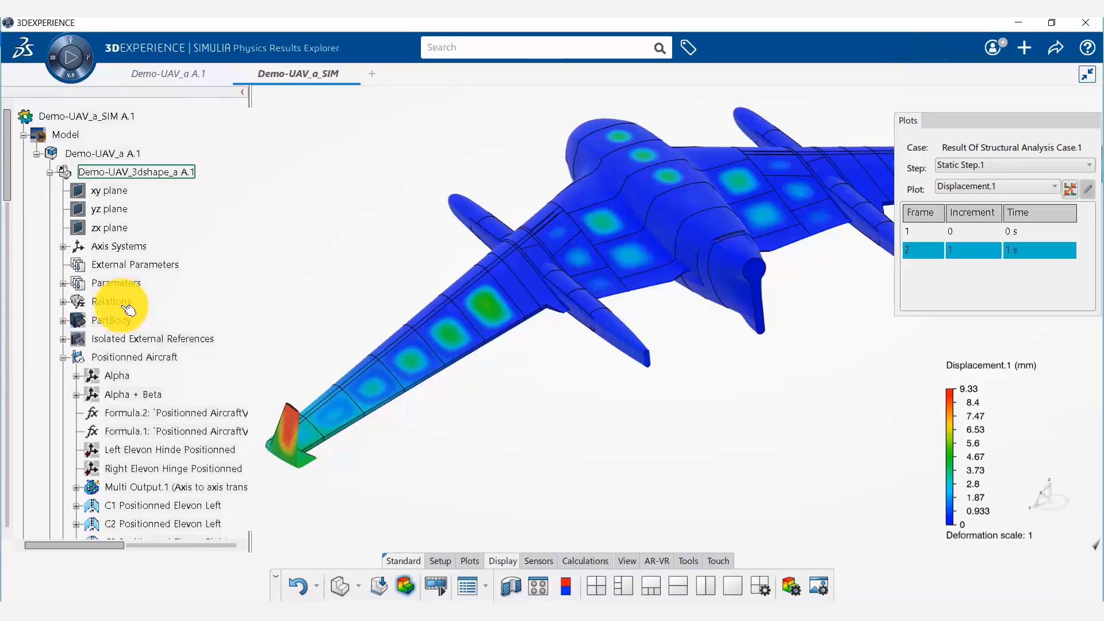
click(63, 284)
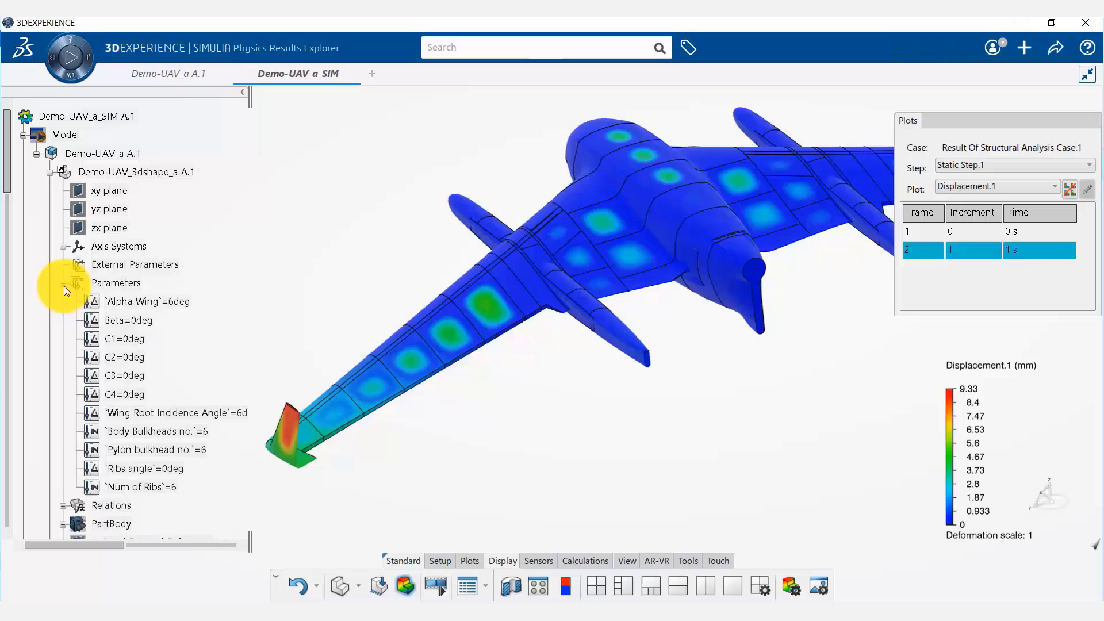
click(141, 487)
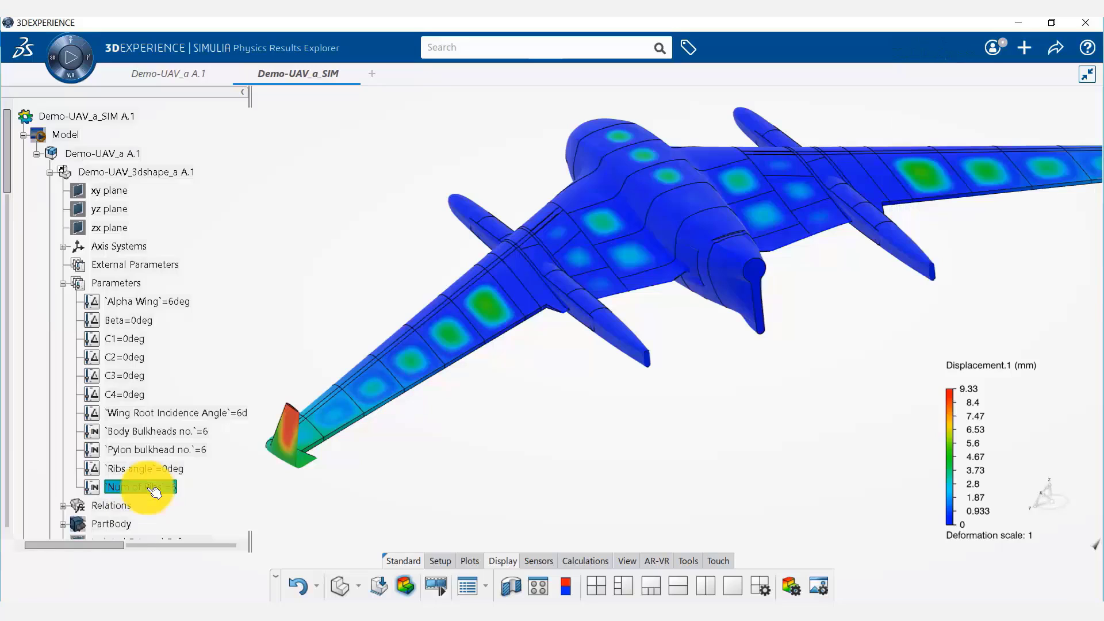
Jump from Num of Ribs into Part Design and hide the FEM representation to reveal the aircraft geometry.
double_click(153, 489)
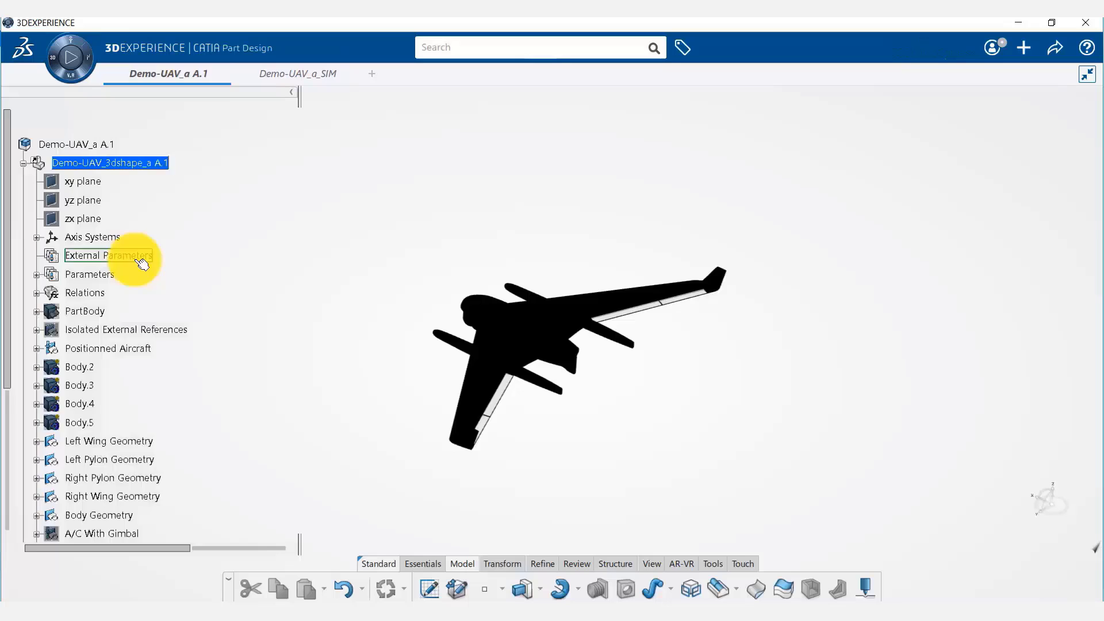
scroll(141, 261, down, 1)
scroll(135, 263, down, 2)
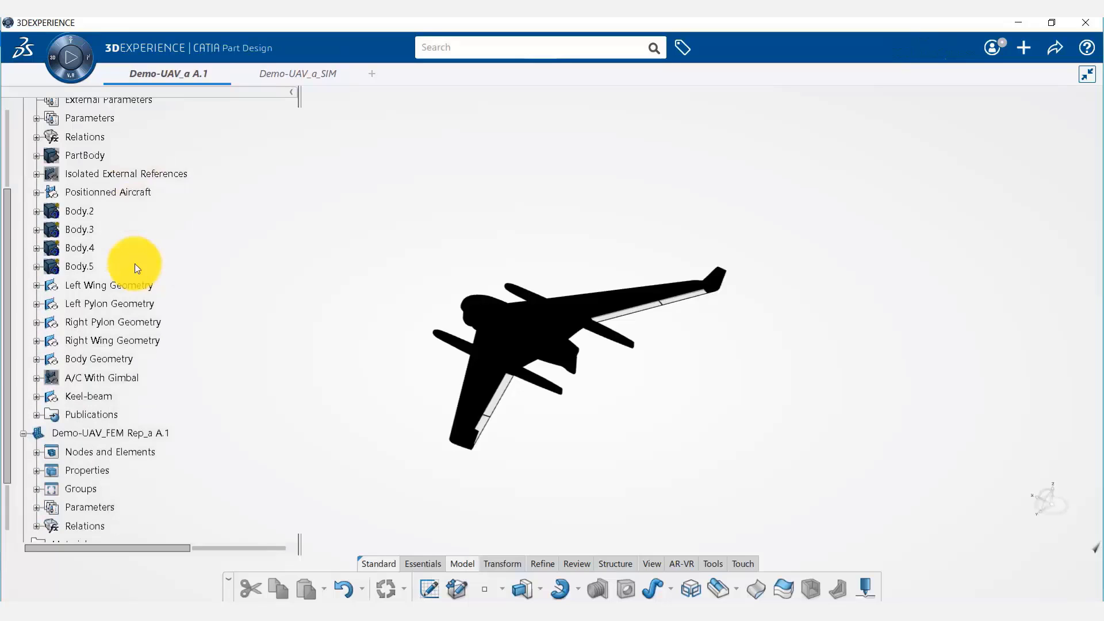
scroll(144, 337, down, 5)
scroll(146, 335, up, 3)
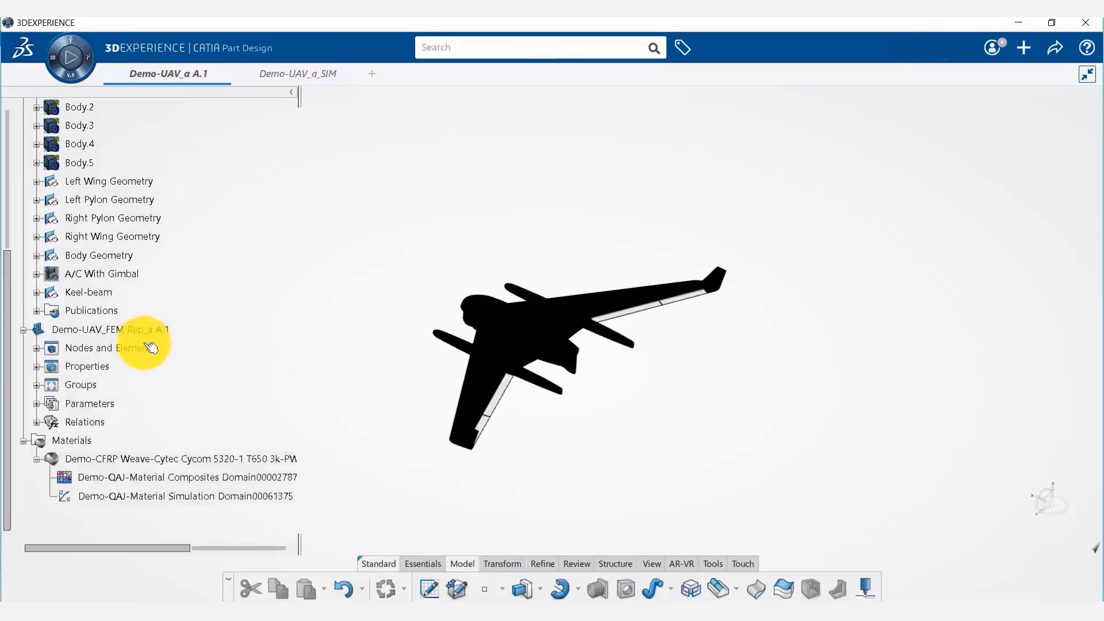
right_click(146, 332)
click(198, 365)
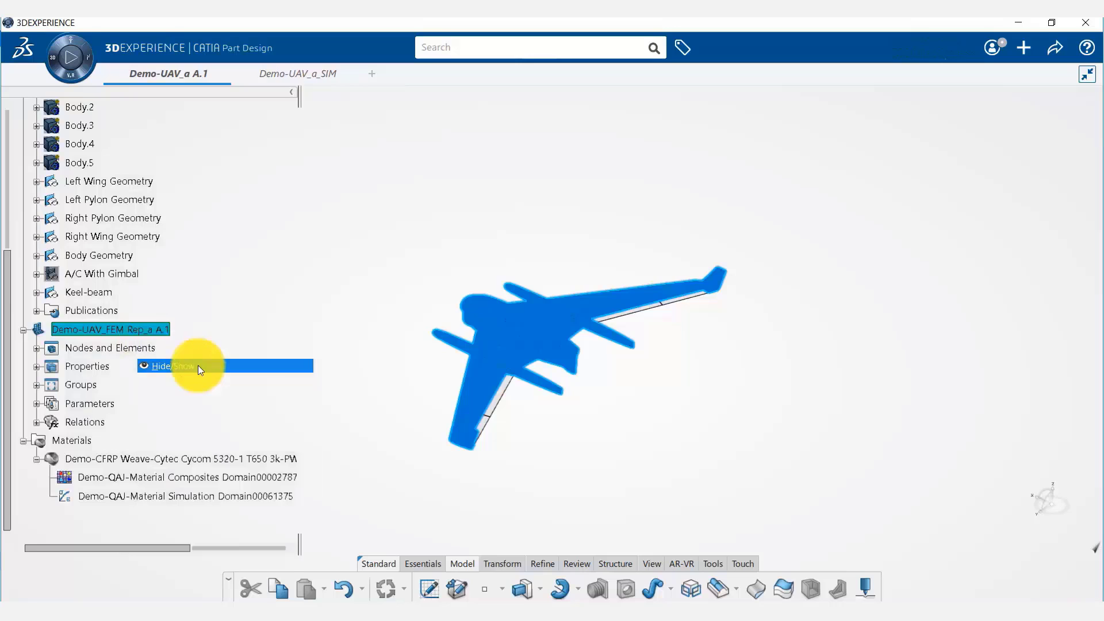
middle_drag(444, 480, 614, 492)
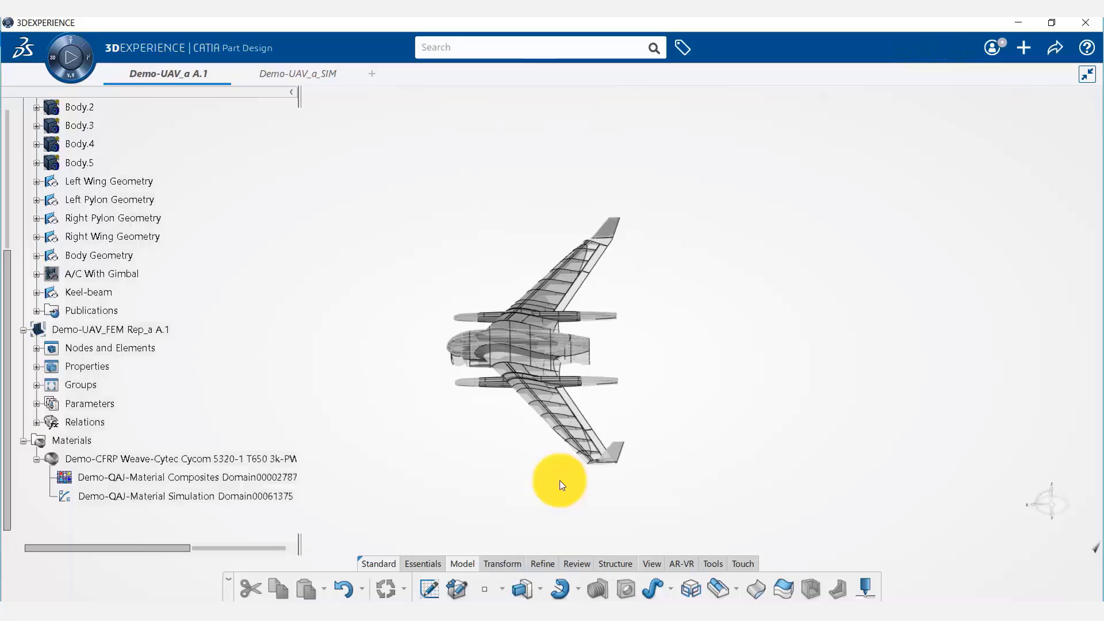
scroll(557, 492, up, 3)
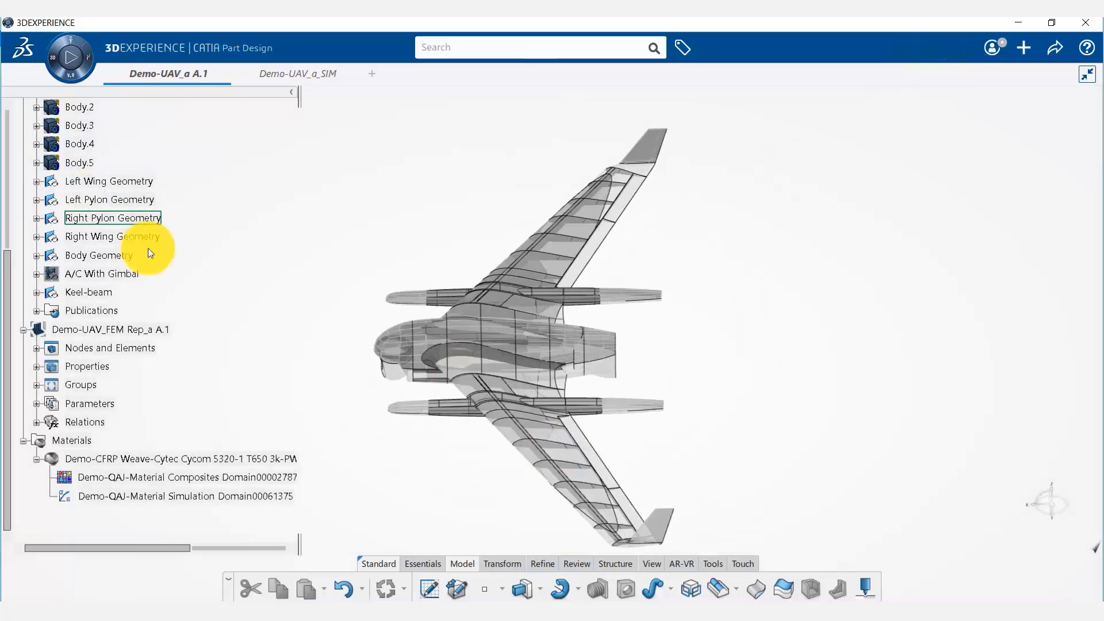
middle_drag(754, 423, 655, 290)
scroll(29, 257, up, 5)
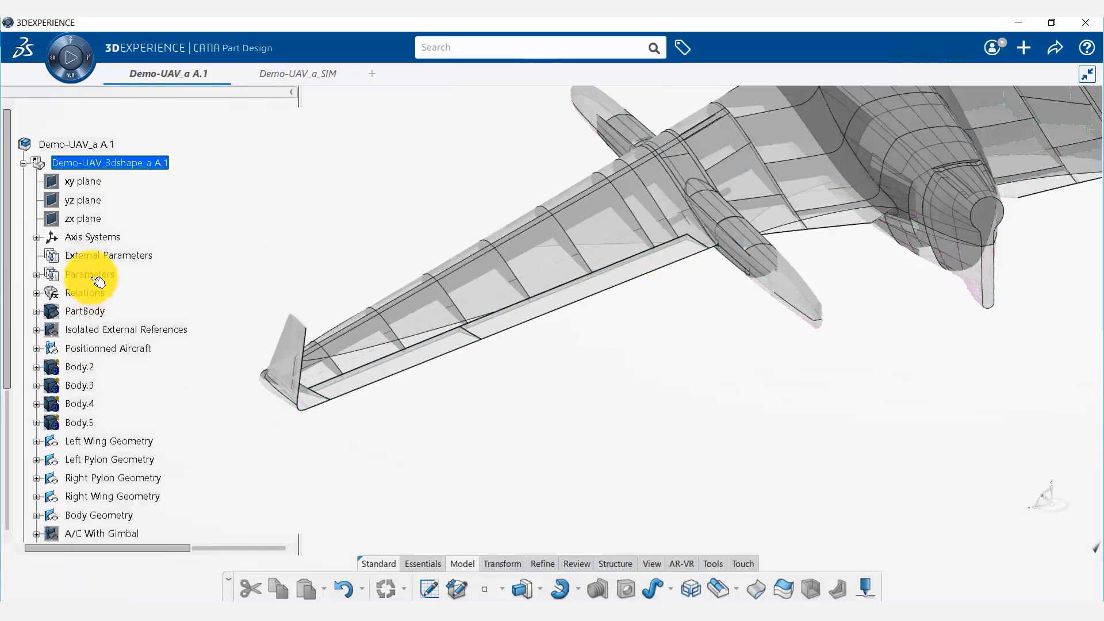
Change Num of Ribs from 6 to 10 and update the wing geometry.
click(36, 274)
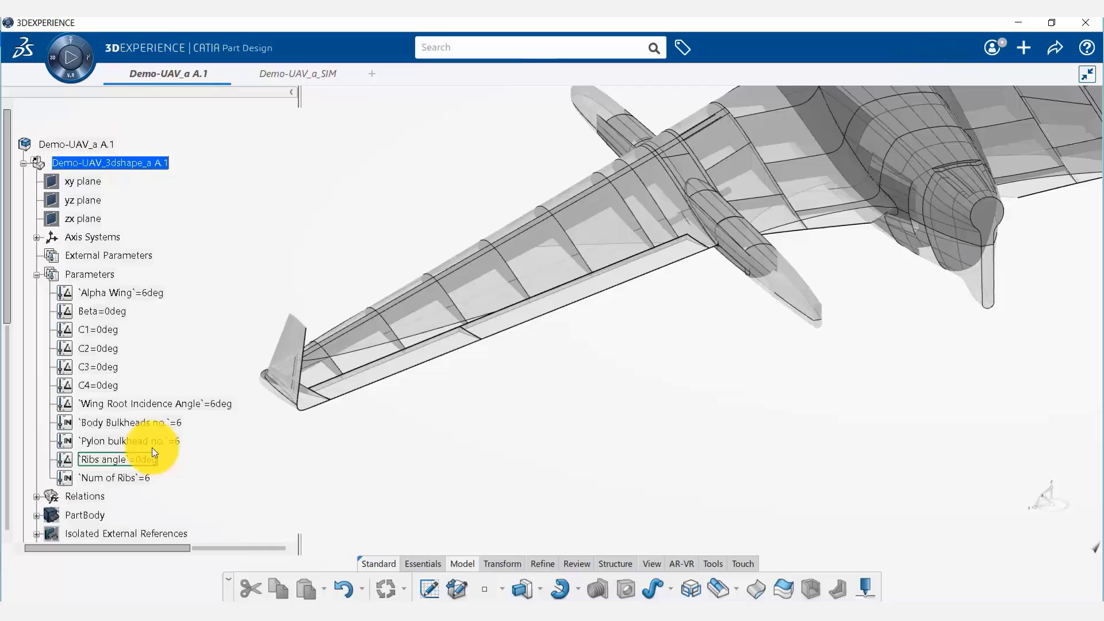
click(141, 479)
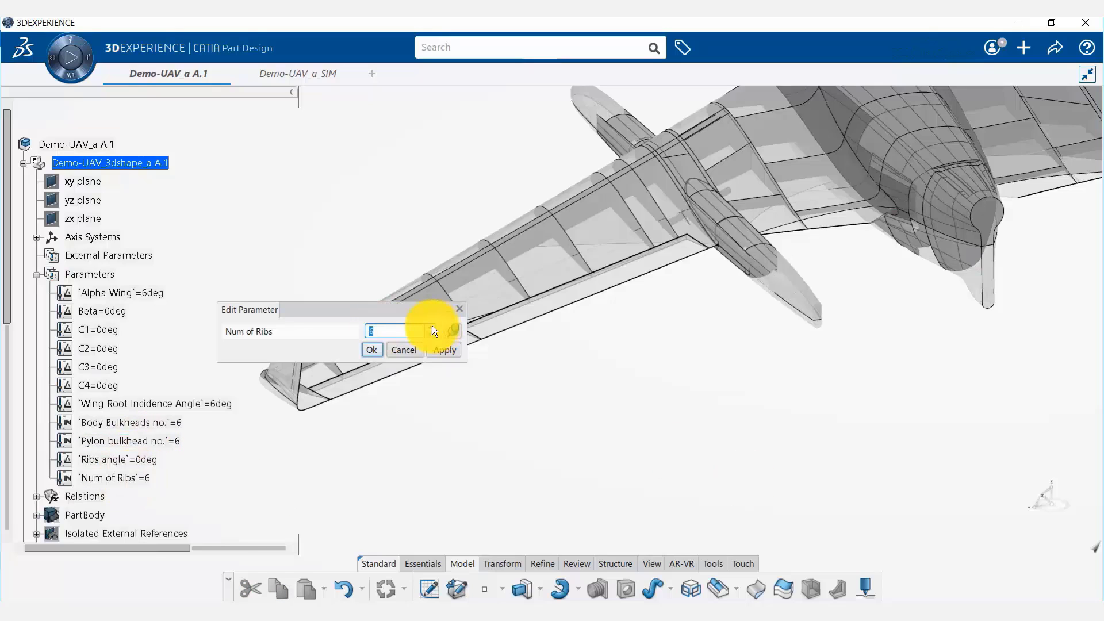
text(10)
drag(384, 311, 413, 319)
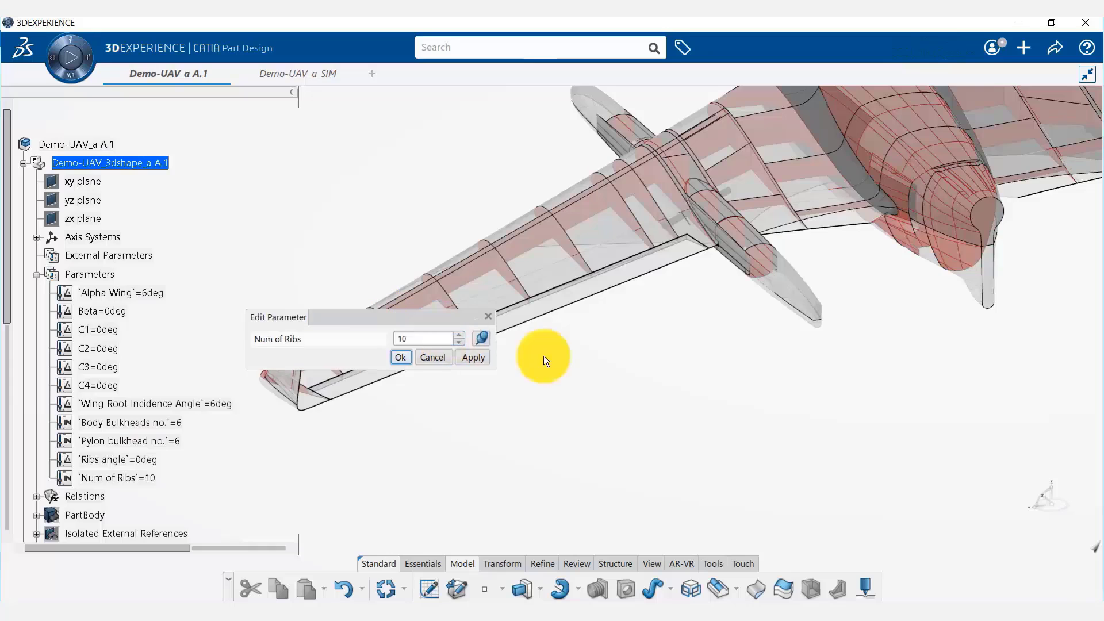
click(720, 445)
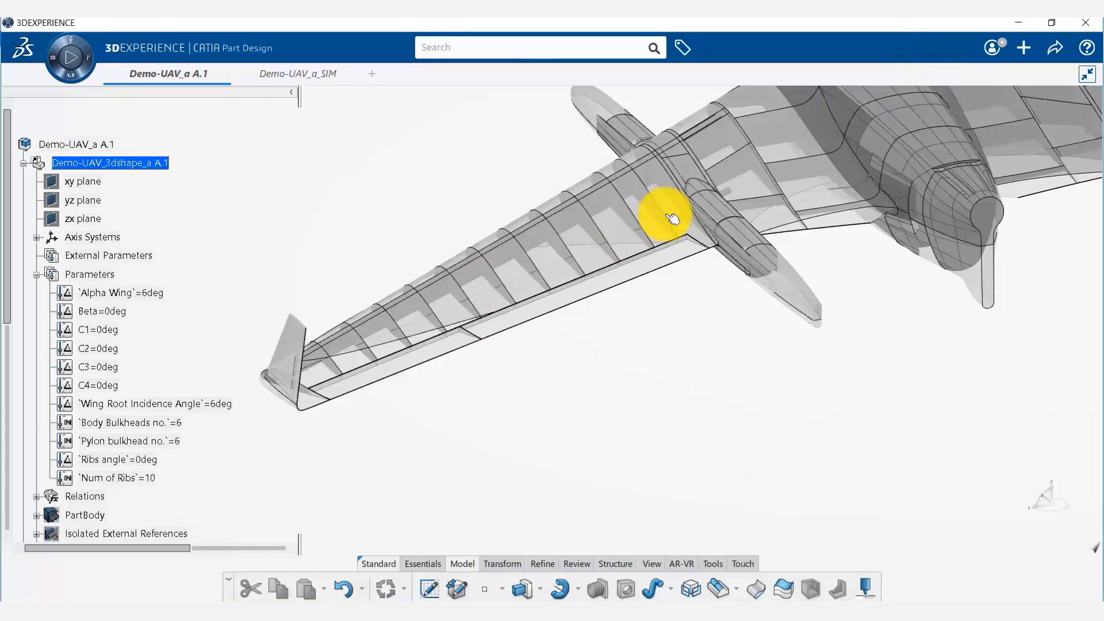
scroll(178, 389, down, 9)
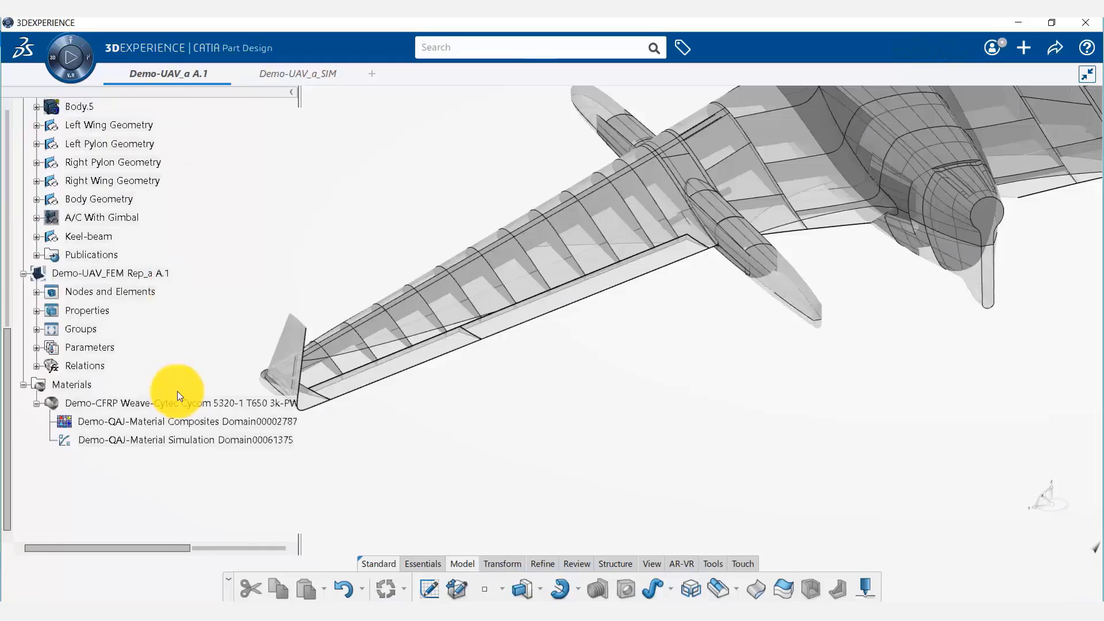
Show the FEM representation again and expand its Nodes and Elements list.
right_click(102, 273)
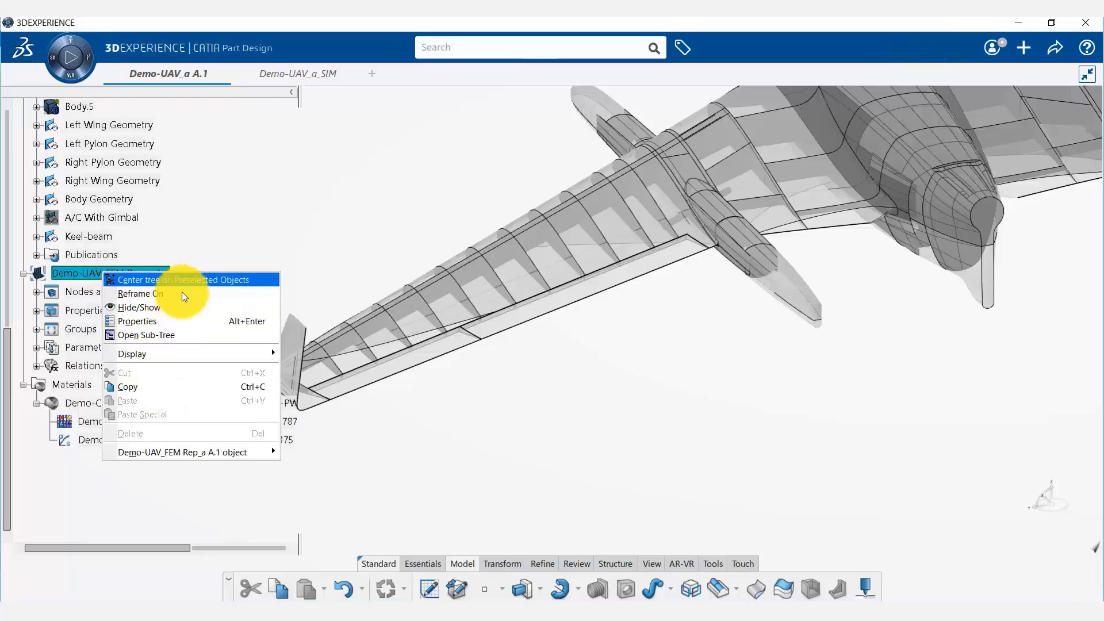
click(154, 309)
click(23, 273)
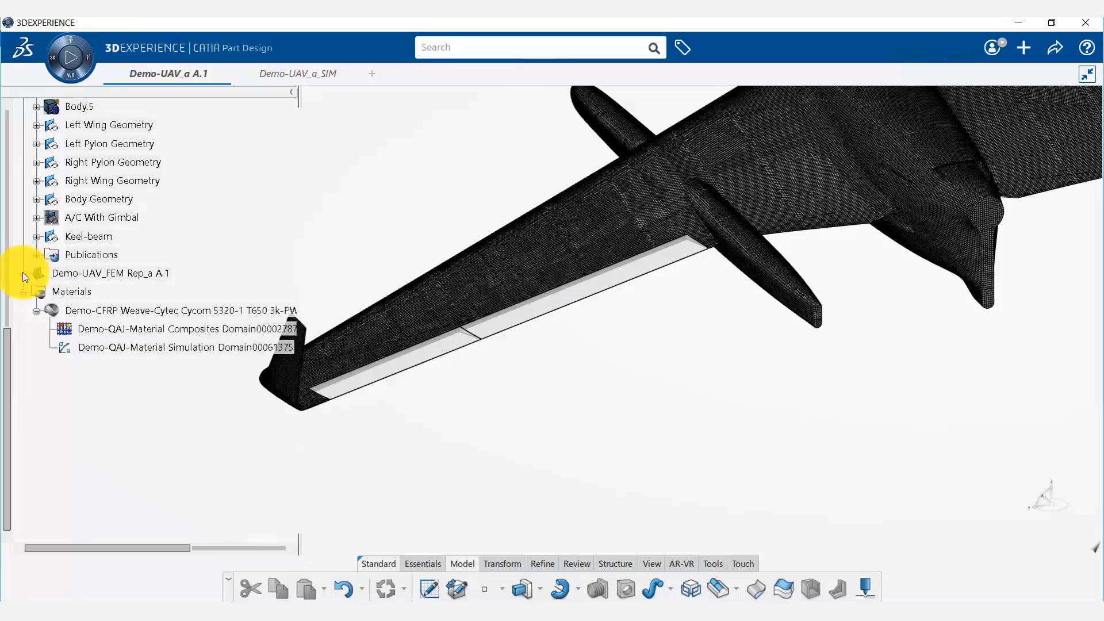
click(23, 274)
click(38, 291)
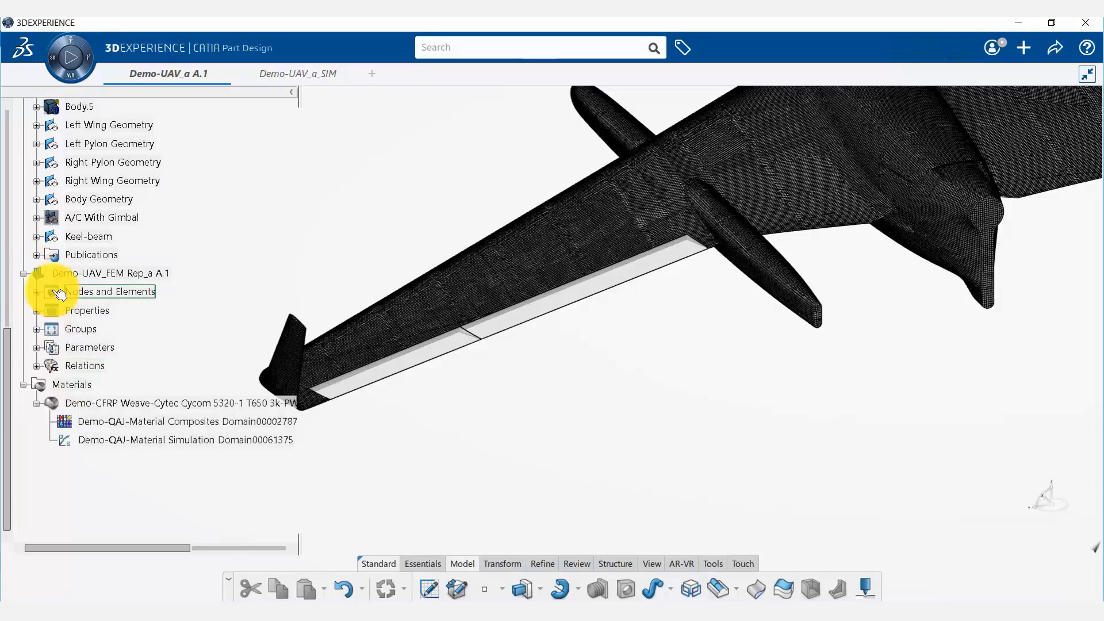
Hide the Skin Mesh and rotate the view to inspect the 10 ribs along the wing.
scroll(104, 429, down, 3)
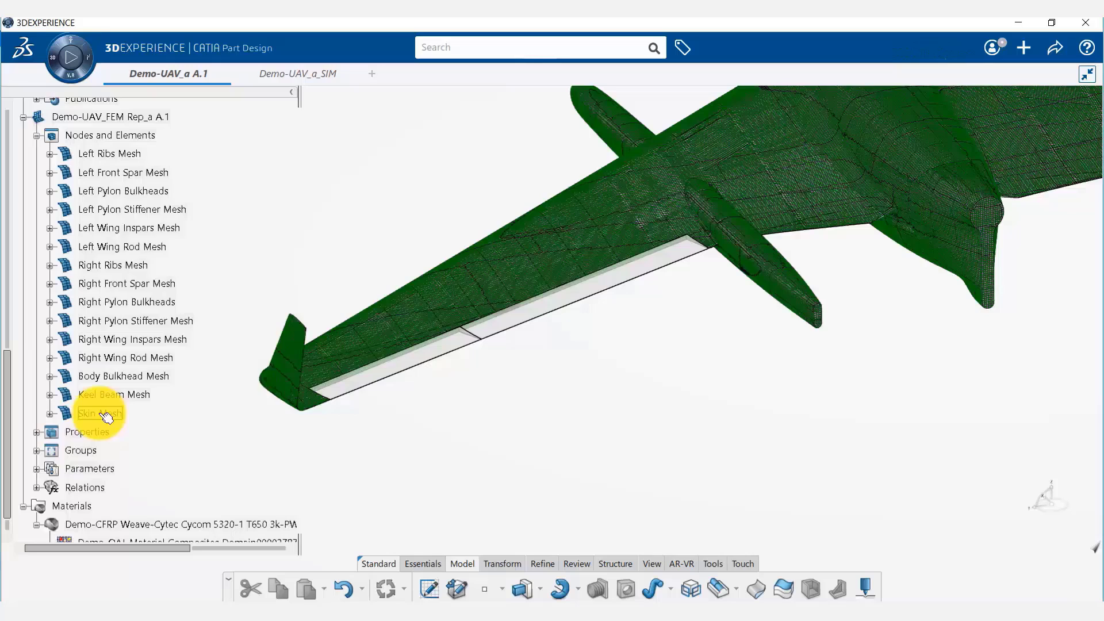
right_click(113, 414)
click(141, 247)
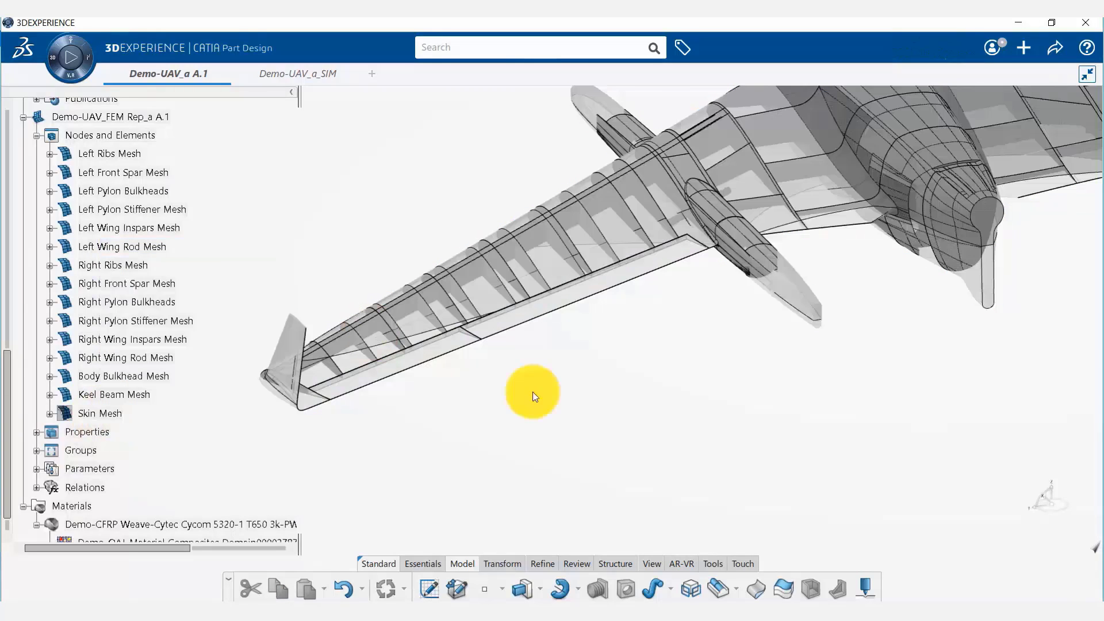
scroll(488, 409, up, 5)
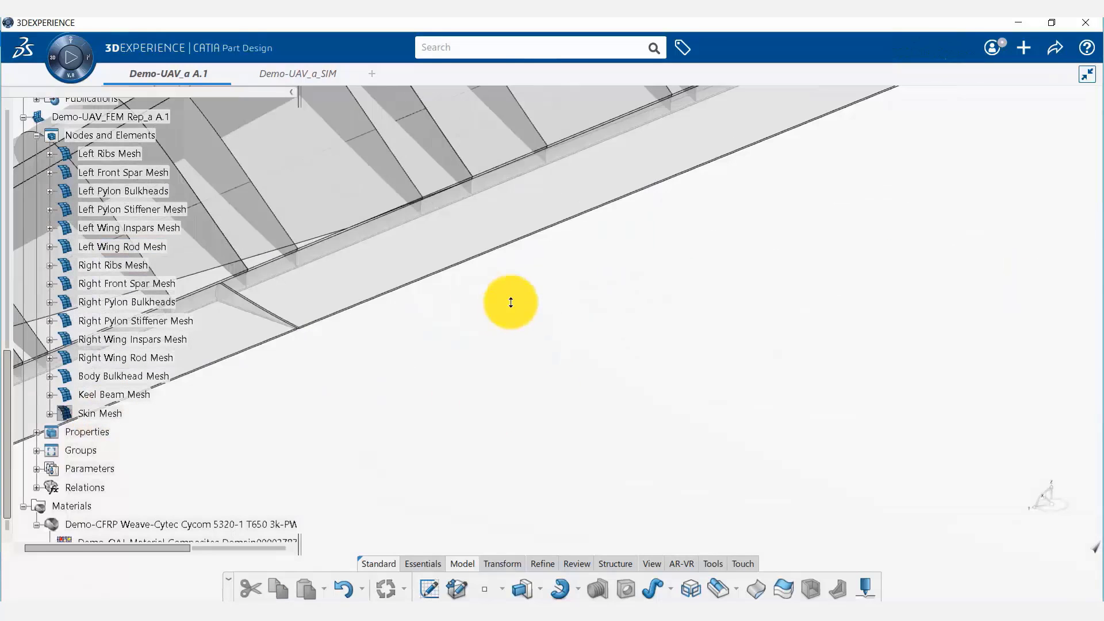
scroll(518, 368, down, 5)
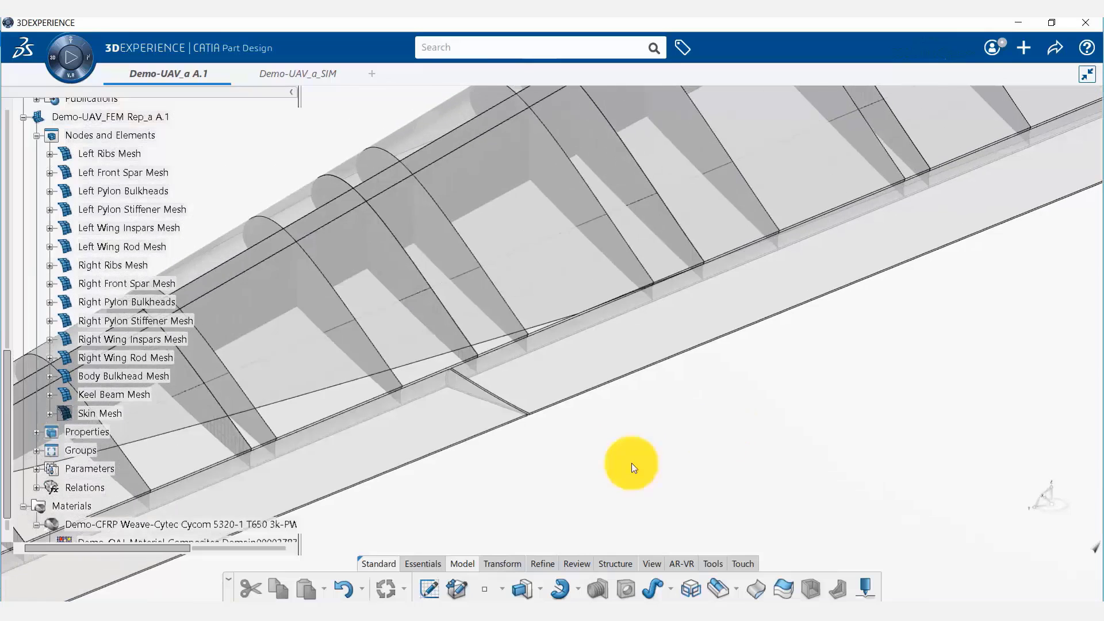
middle_drag(633, 463, 636, 463)
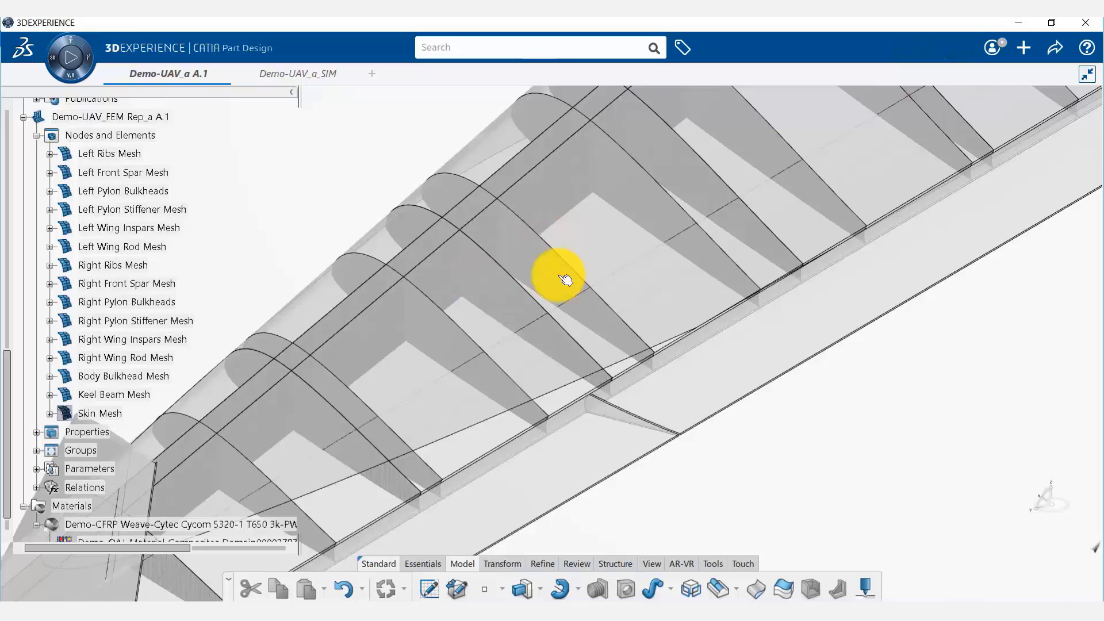
middle_drag(857, 459, 731, 468)
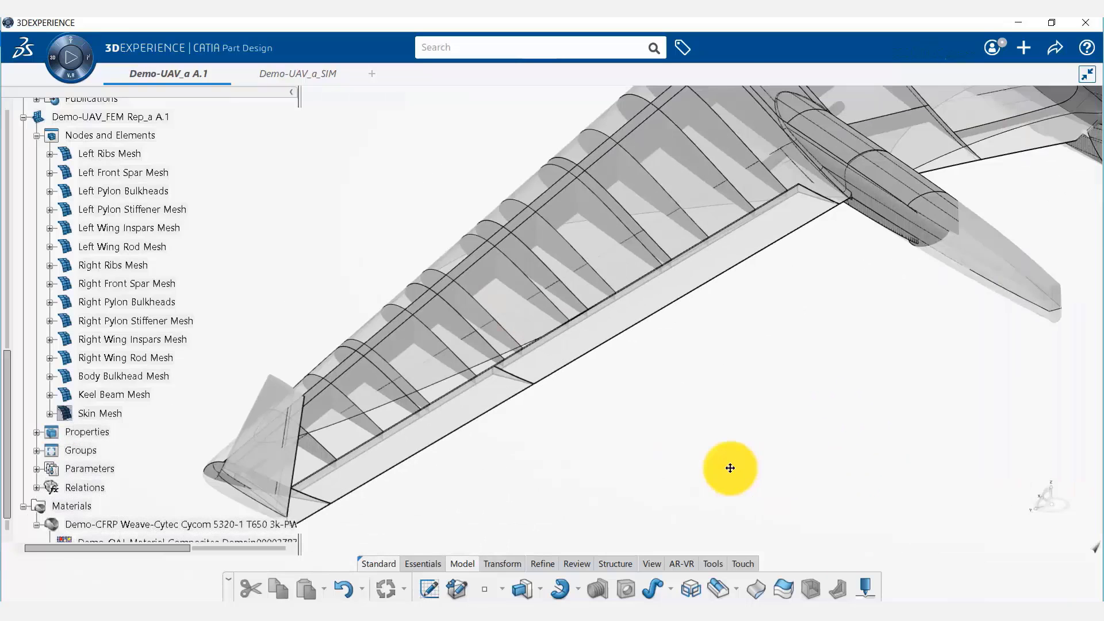
Switch to Demo-UAV_a_SIM setup and expand Structural Analysis Case.1 in the tree.
click(307, 78)
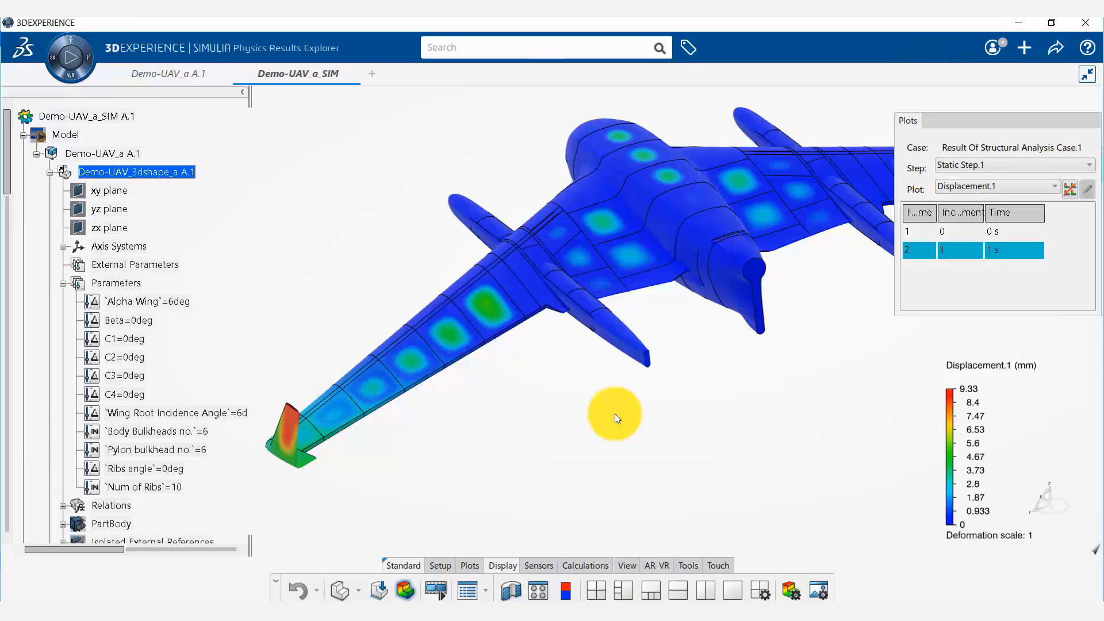
scroll(184, 343, down, 10)
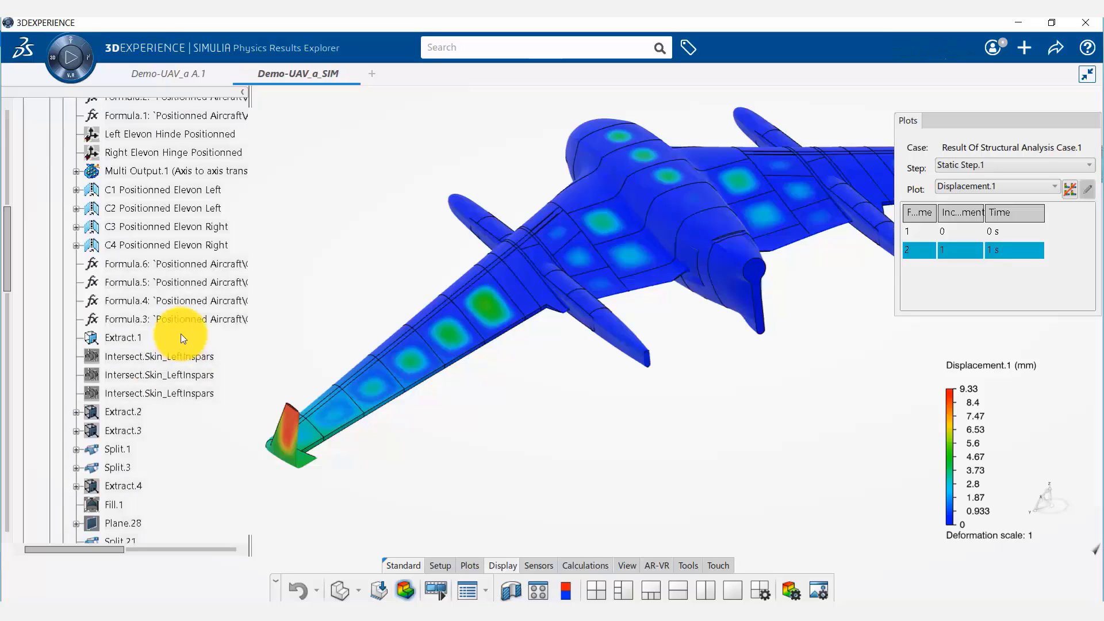
scroll(181, 333, down, 10)
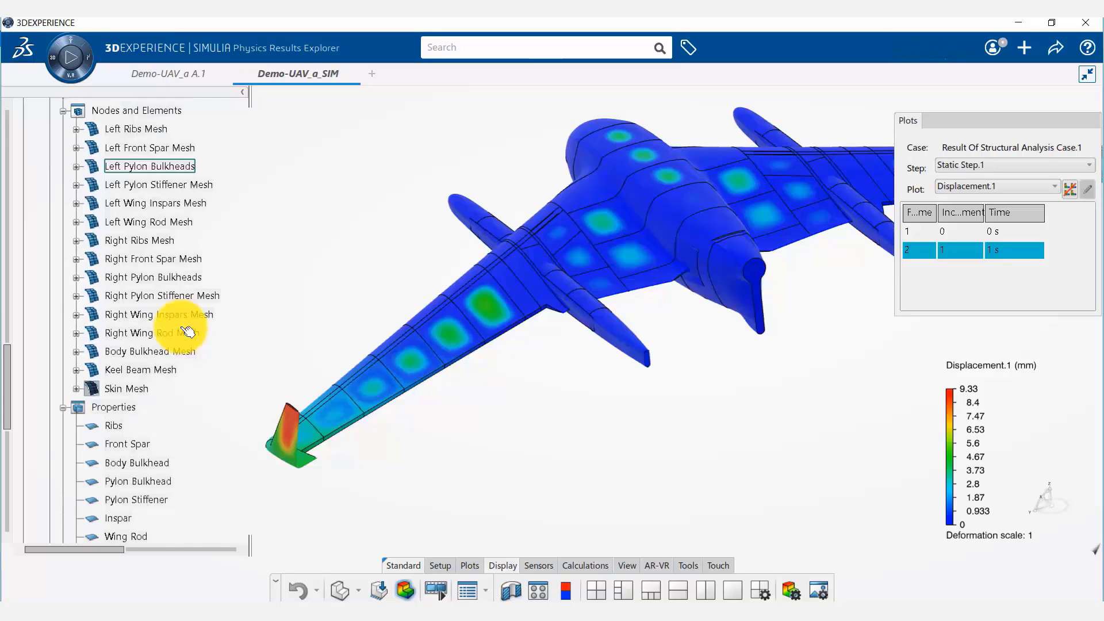
click(440, 567)
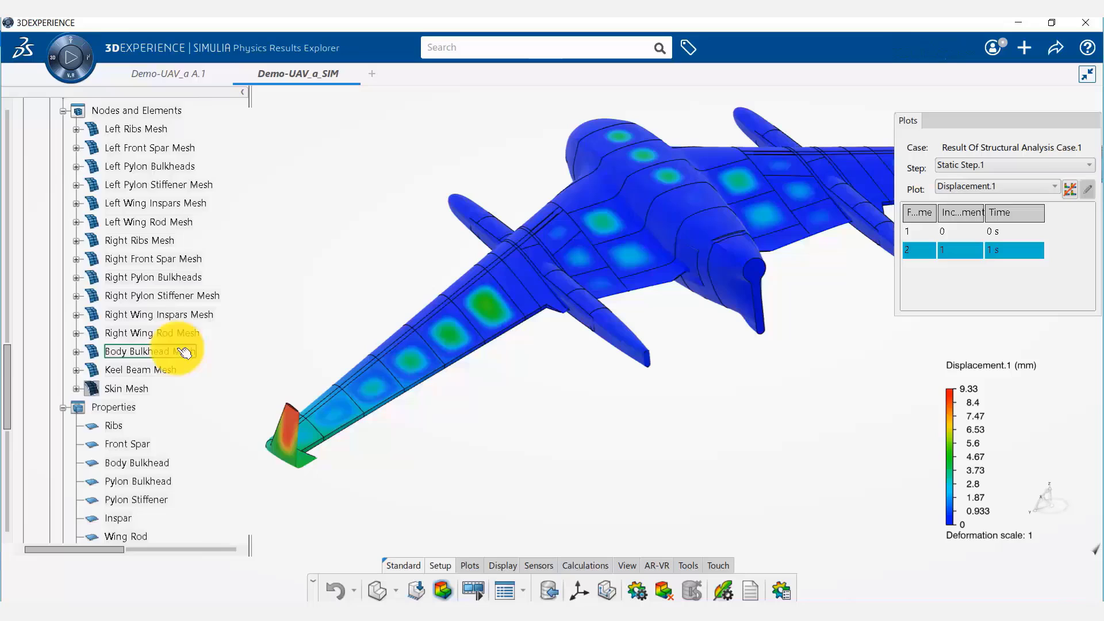
scroll(160, 364, down, 7)
click(136, 360)
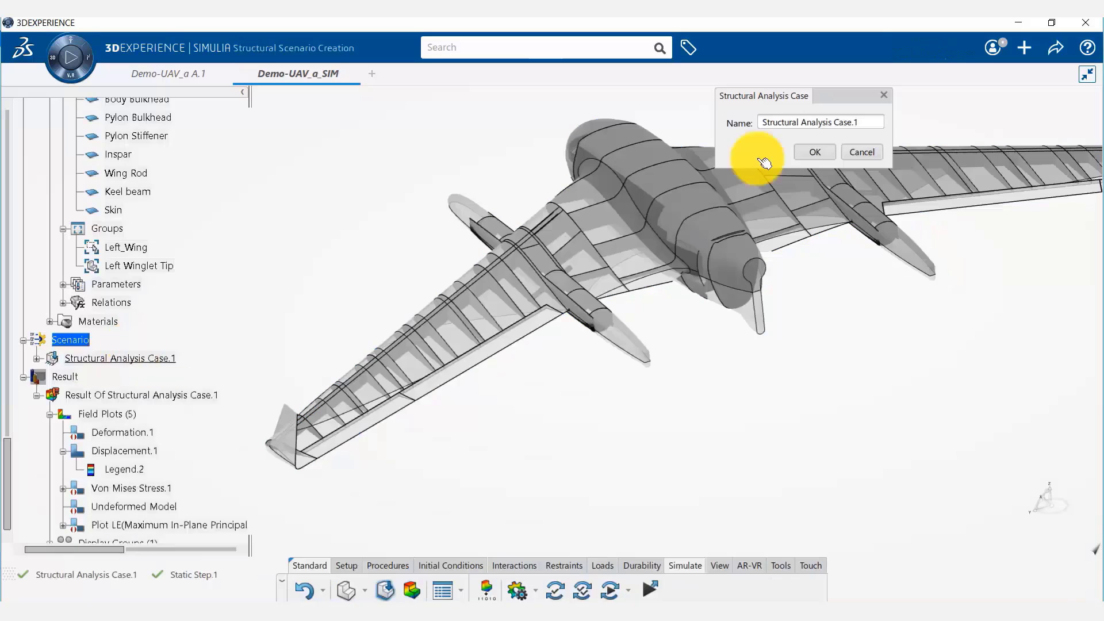
click(37, 357)
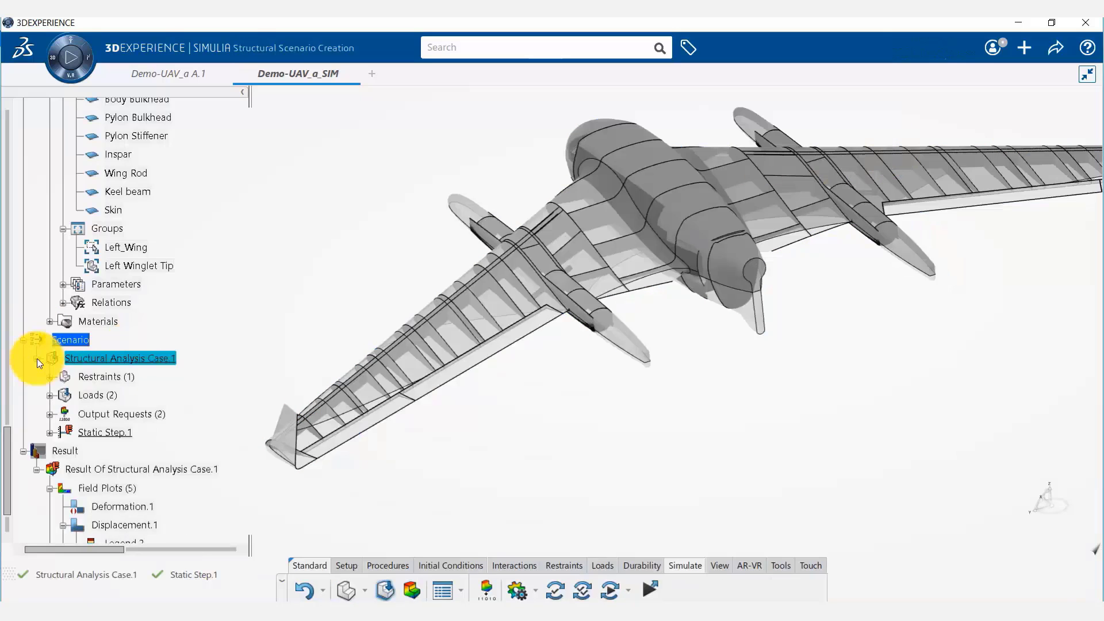
Re-run Structural Analysis Case.1 and close the status report once it completes.
scroll(43, 358, down, 3)
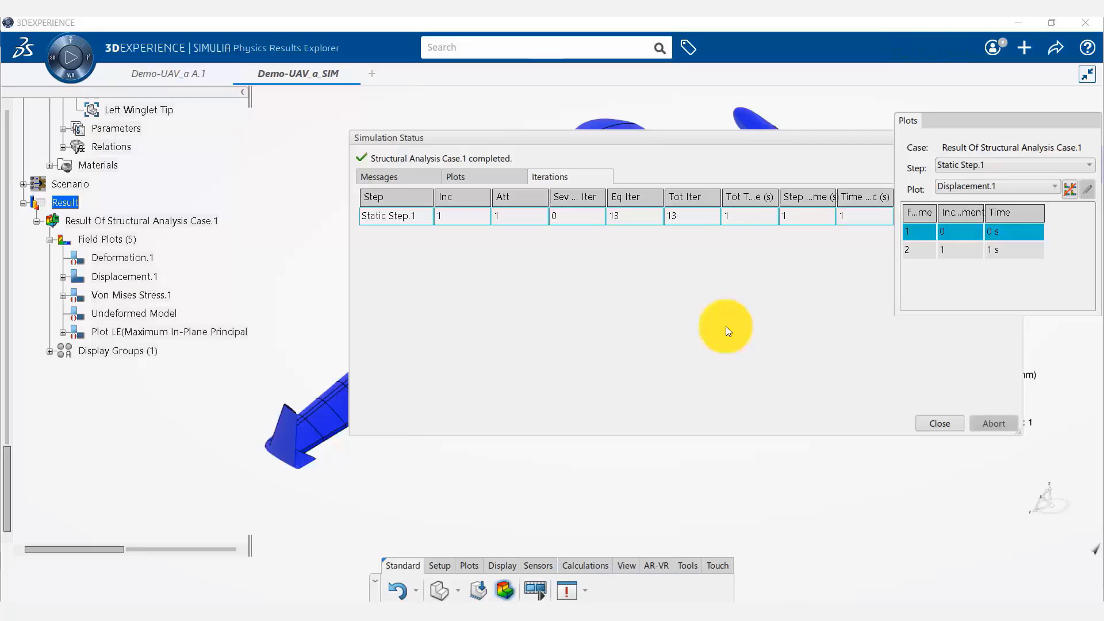
click(946, 424)
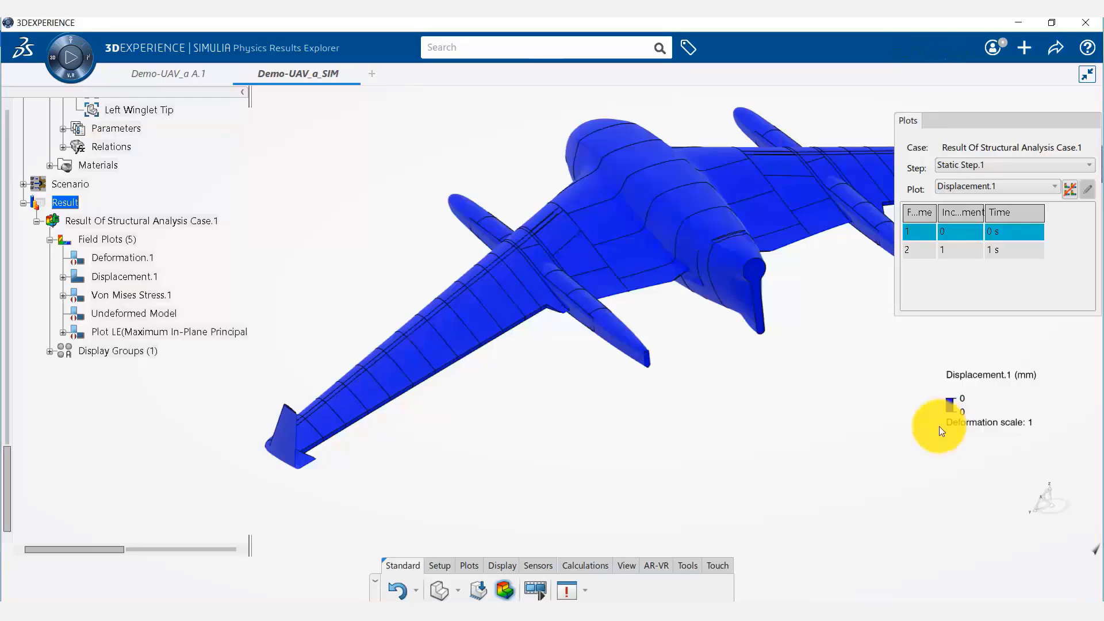
Display the 1 s increment results, peaking at 7.4 mm at the left winglet tip.
click(962, 248)
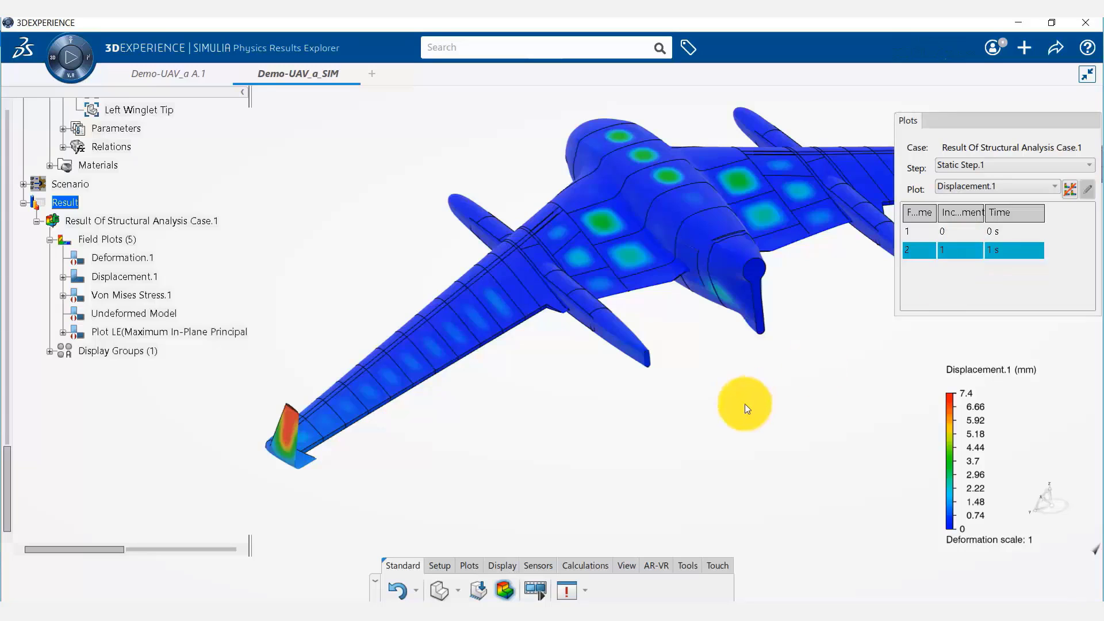
mouse_move(611, 414)
middle_down()
mouse_move(626, 424)
mouse_move(624, 409)
middle_up()
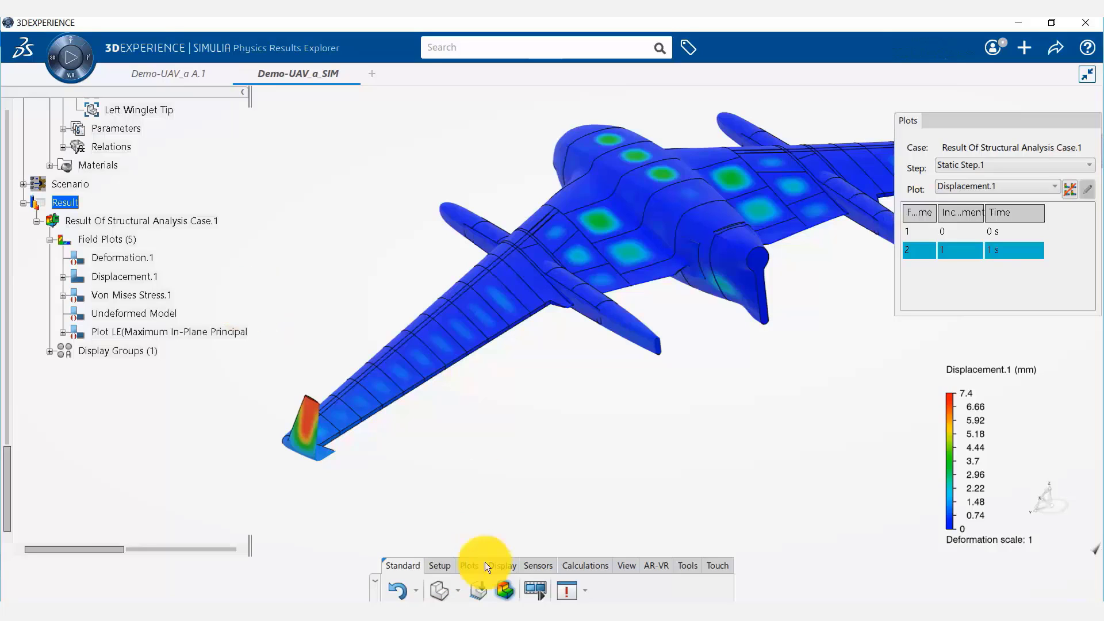
Isolate the Left Wing display group (0.142–1.93 mm), then restore display of the whole aircraft.
click(501, 564)
click(535, 592)
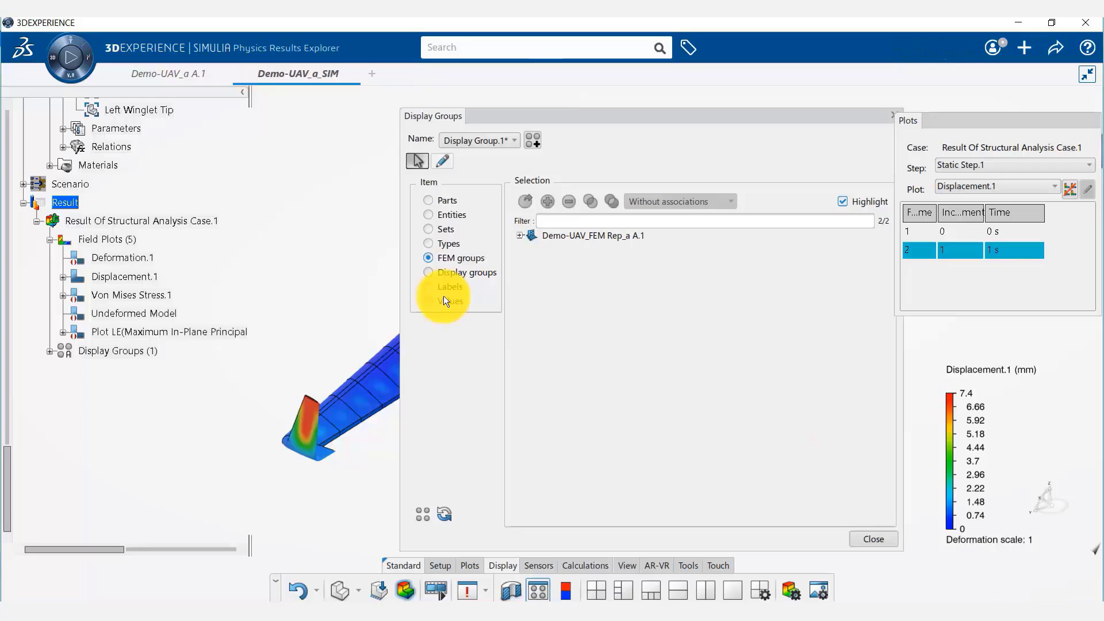
click(520, 236)
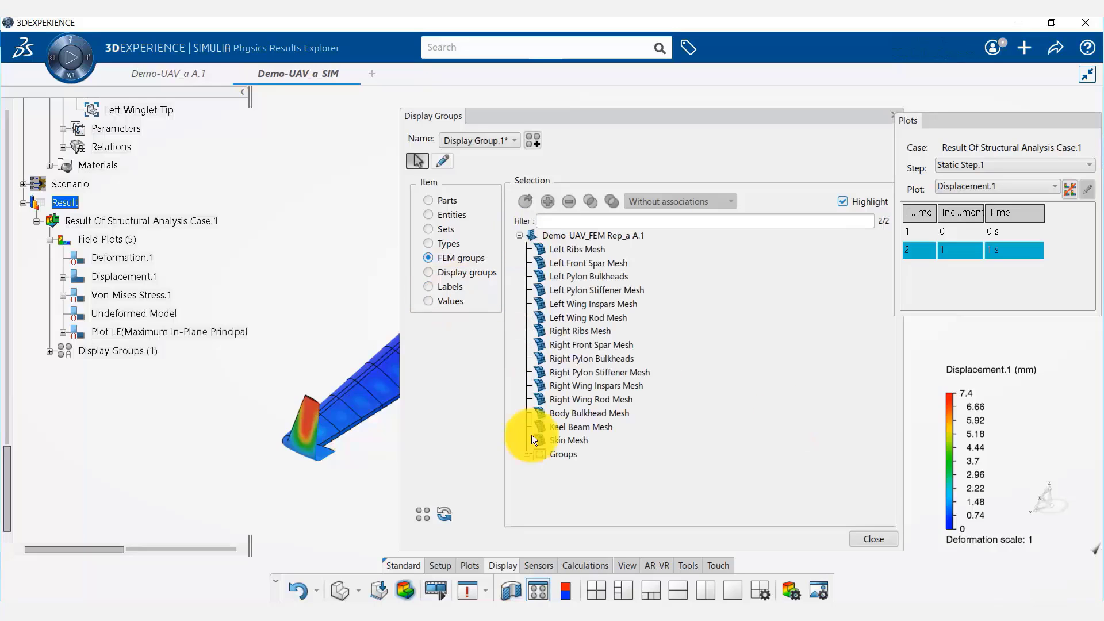
click(526, 454)
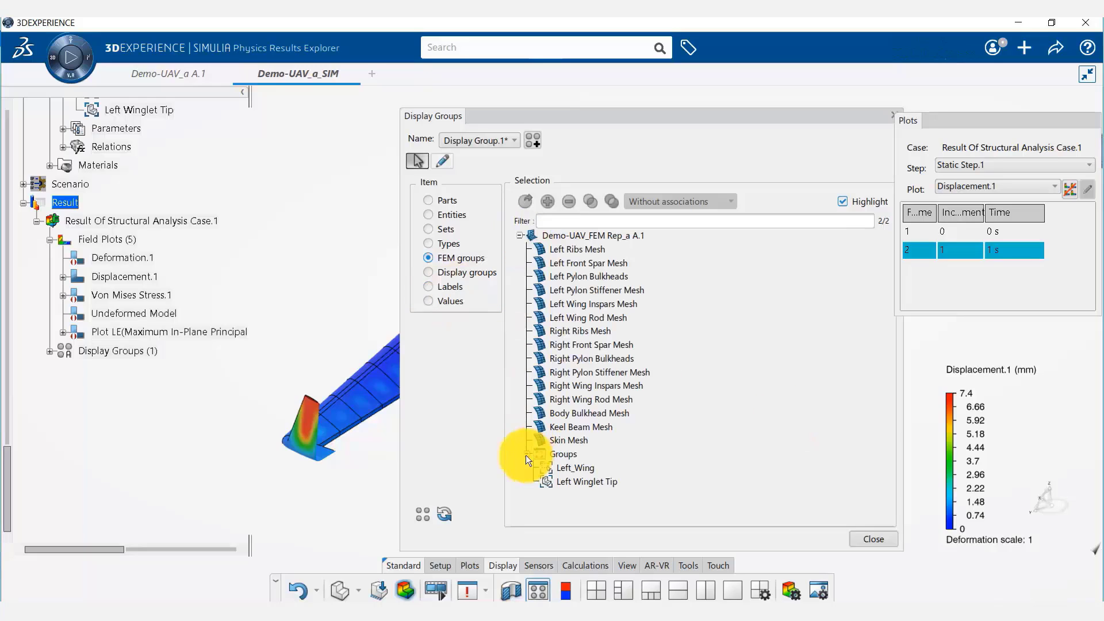
click(575, 467)
click(526, 203)
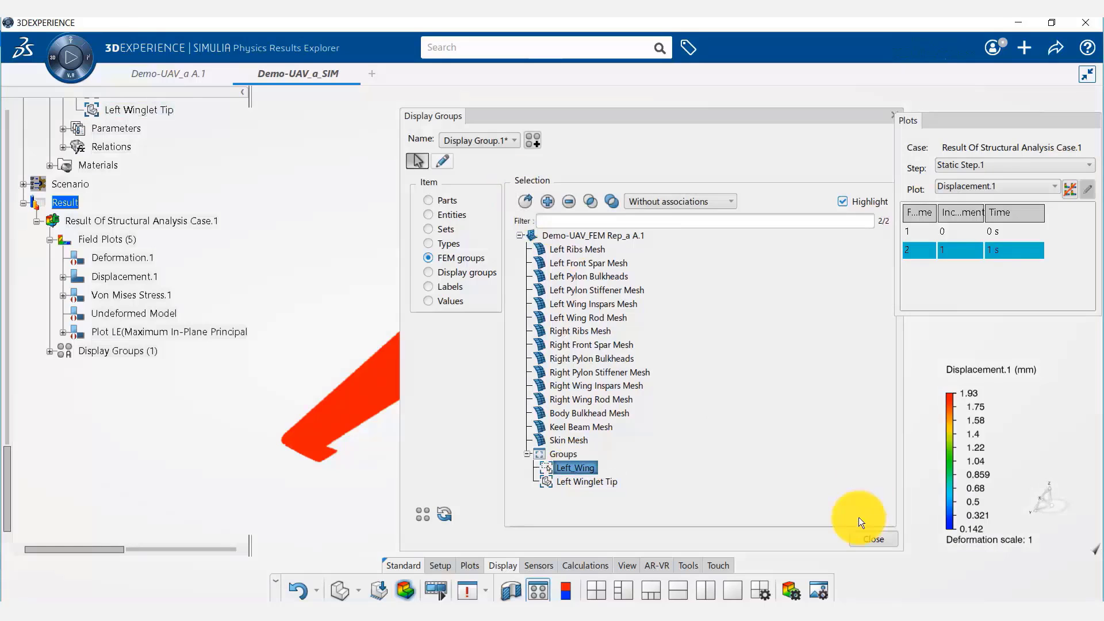
click(872, 539)
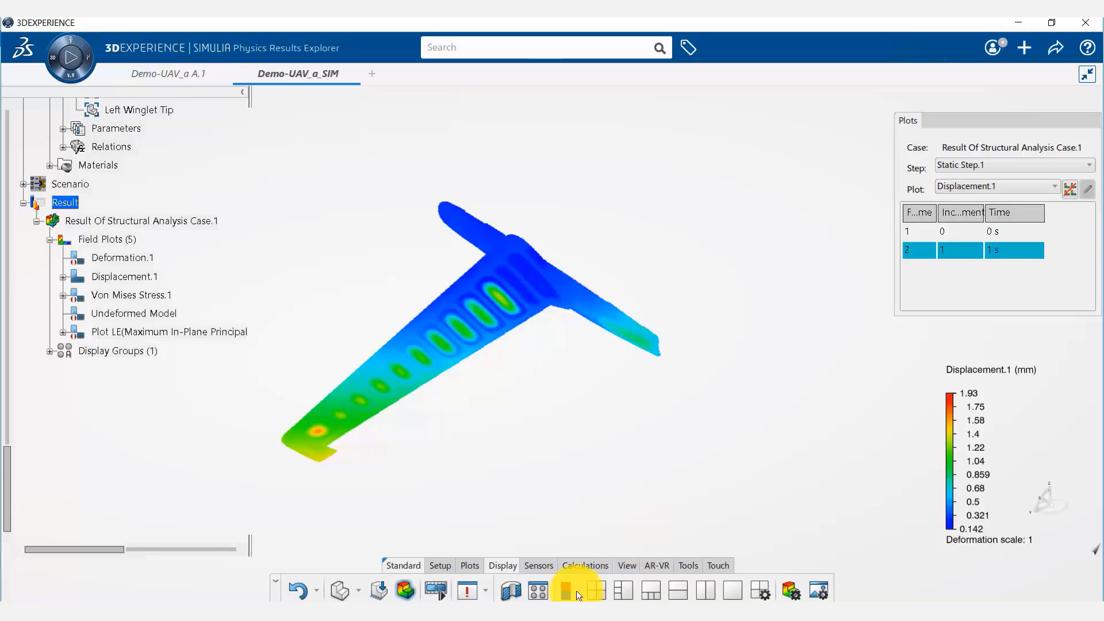
click(536, 589)
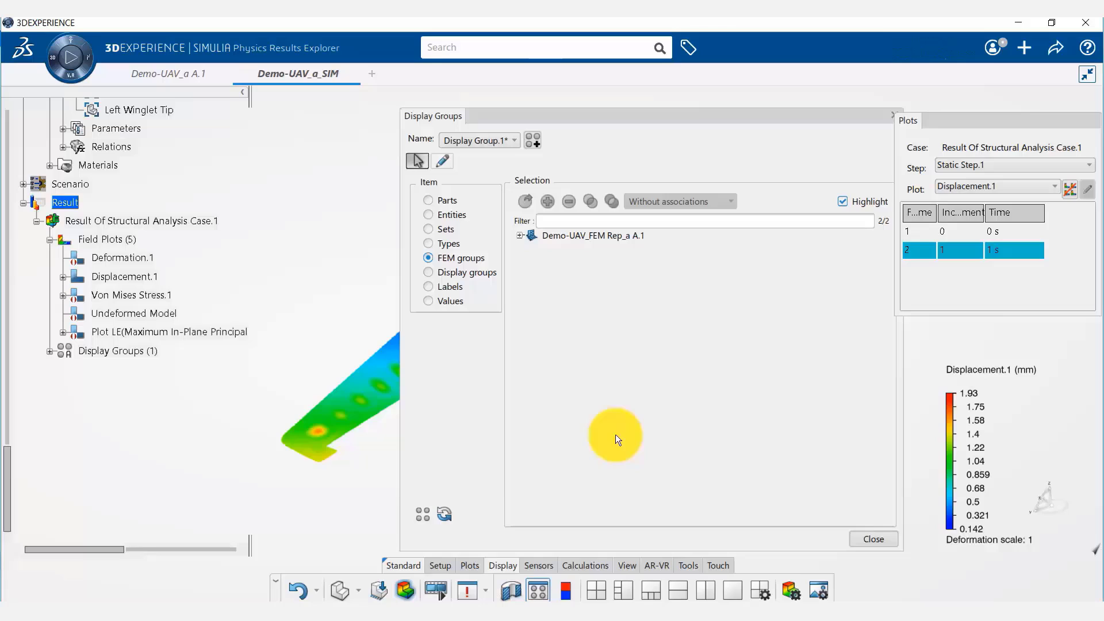
click(421, 514)
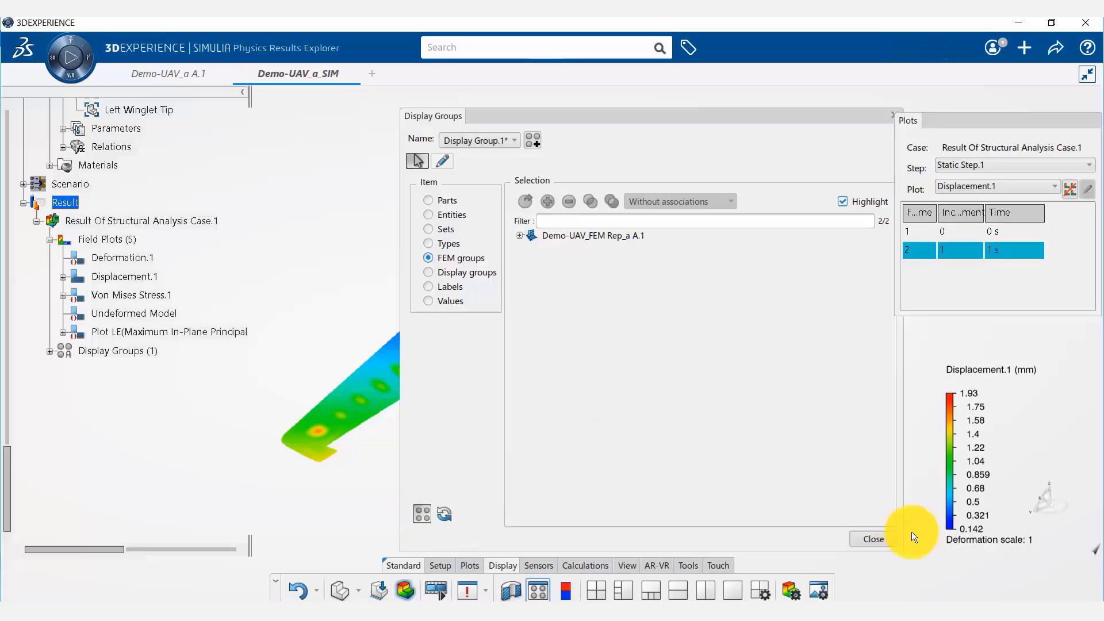
Close Display Groups and select the skin Thickness=1.5 parameter under Parameters.
click(873, 539)
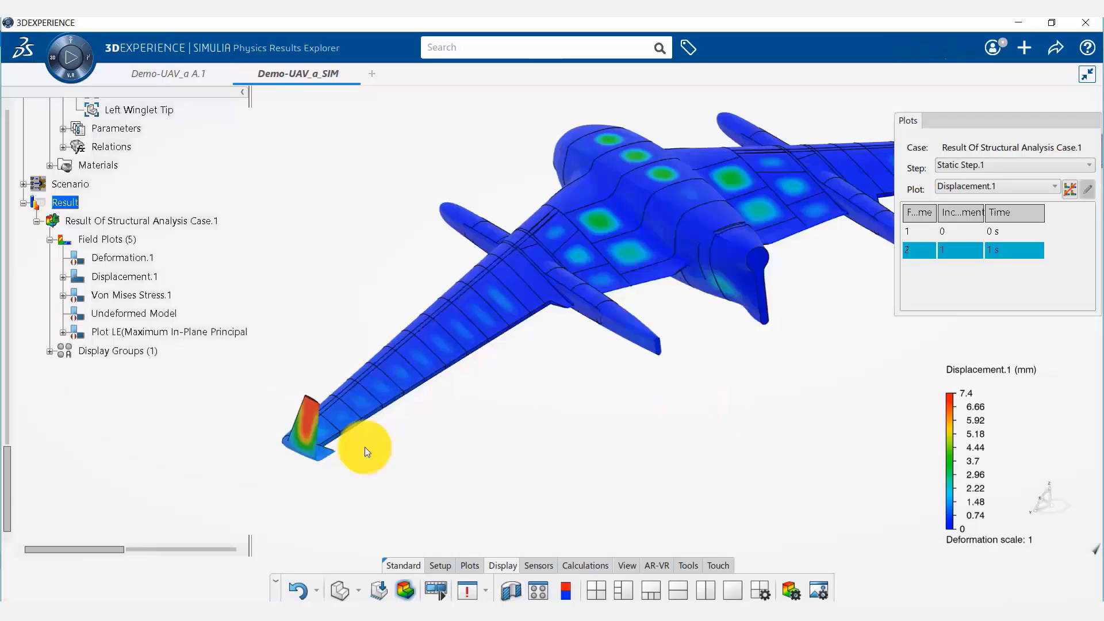
mouse_move(311, 407)
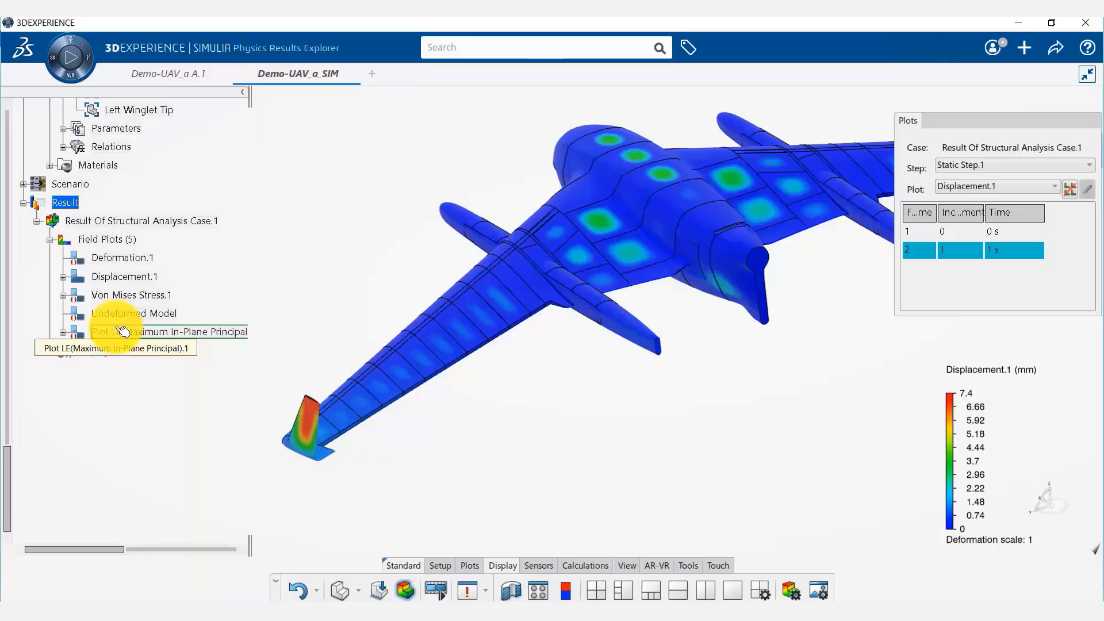
click(64, 130)
scroll(77, 199, up, 2)
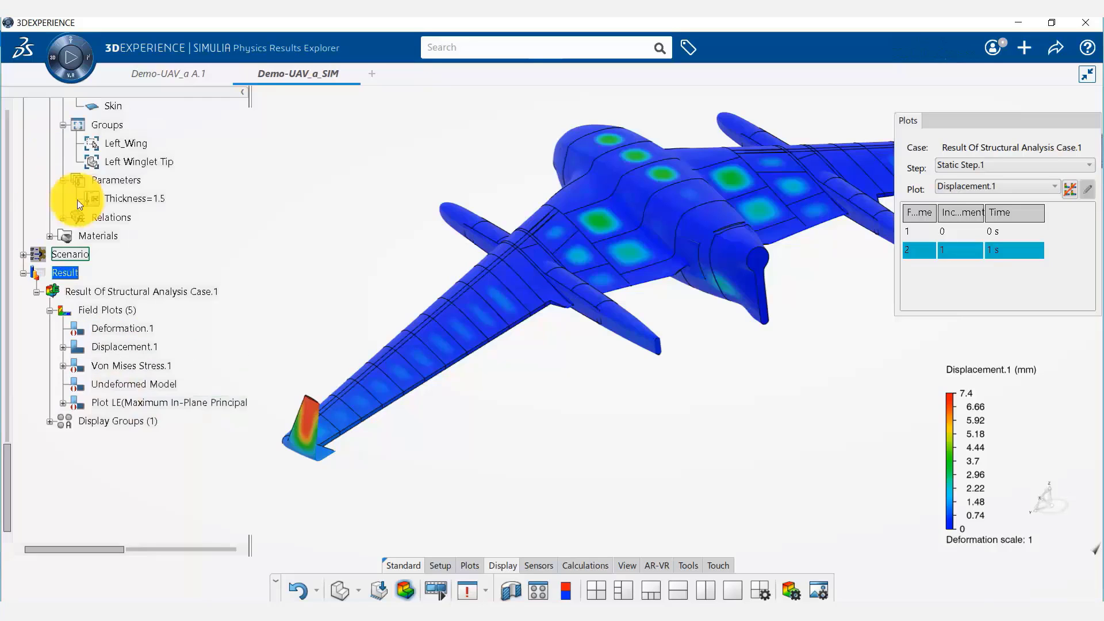
scroll(173, 299, up, 3)
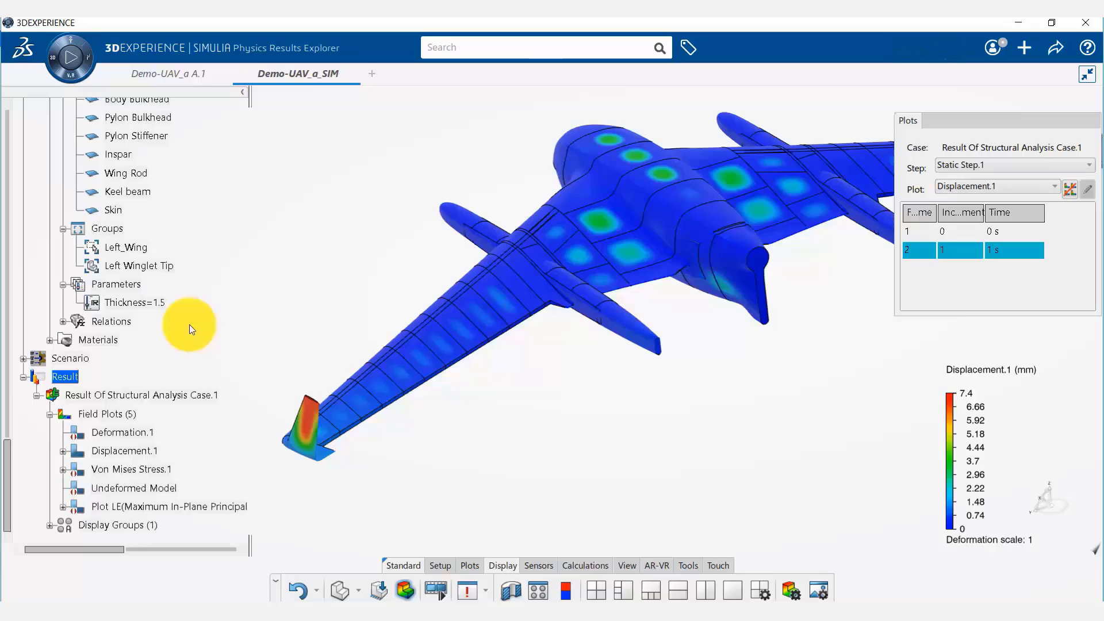
click(145, 305)
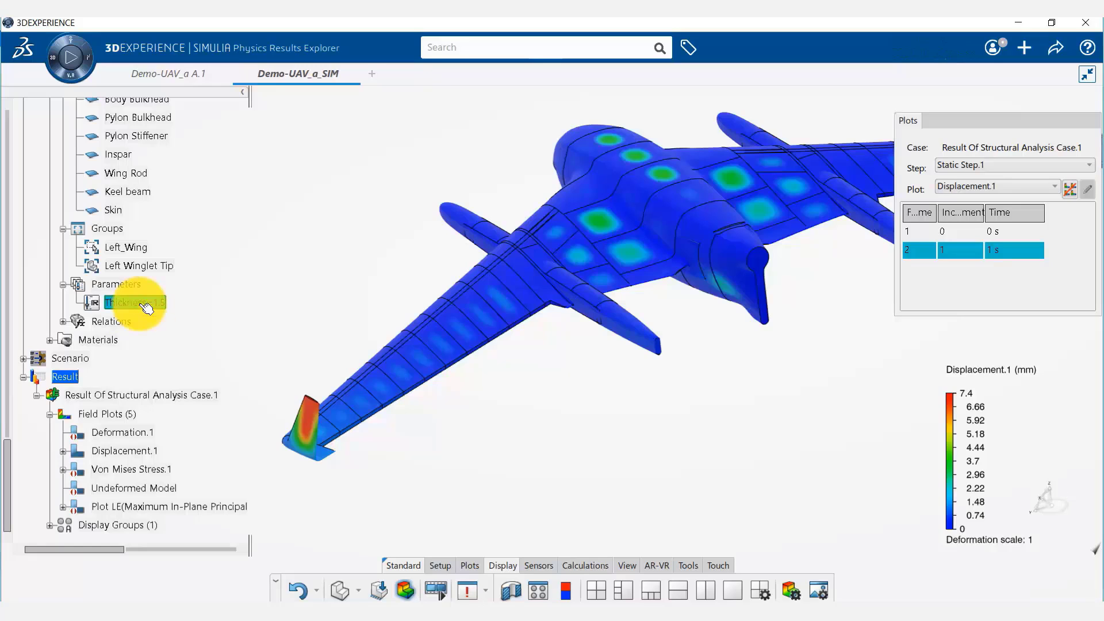
Raise the Thickness parameter from 1.5 to 2.5, update the model, and return to the analysis scenario.
double_click(146, 304)
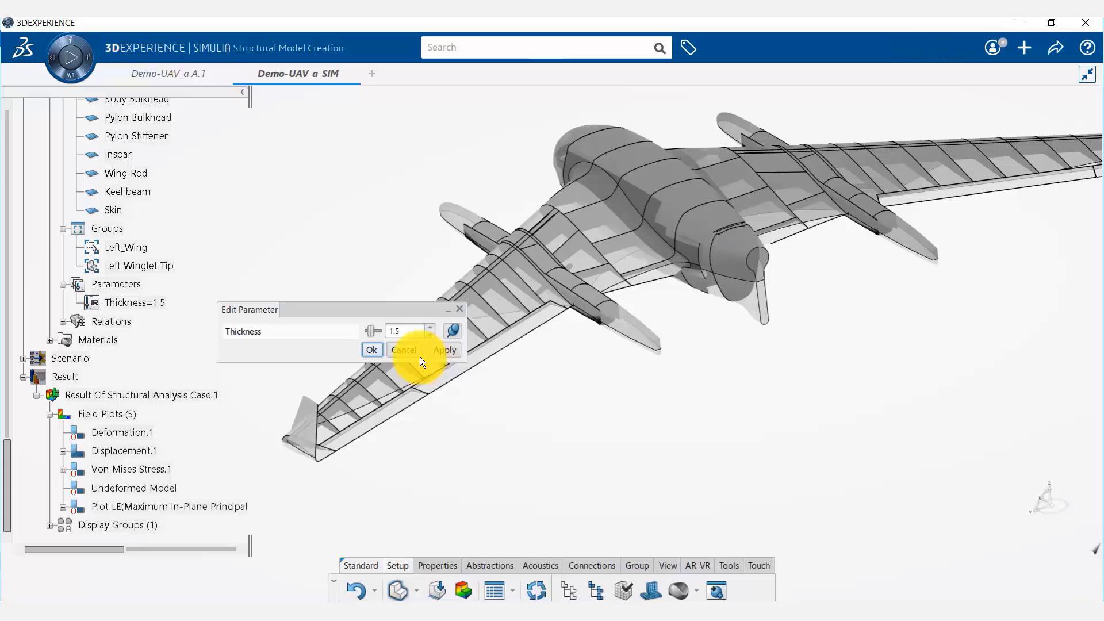
click(429, 327)
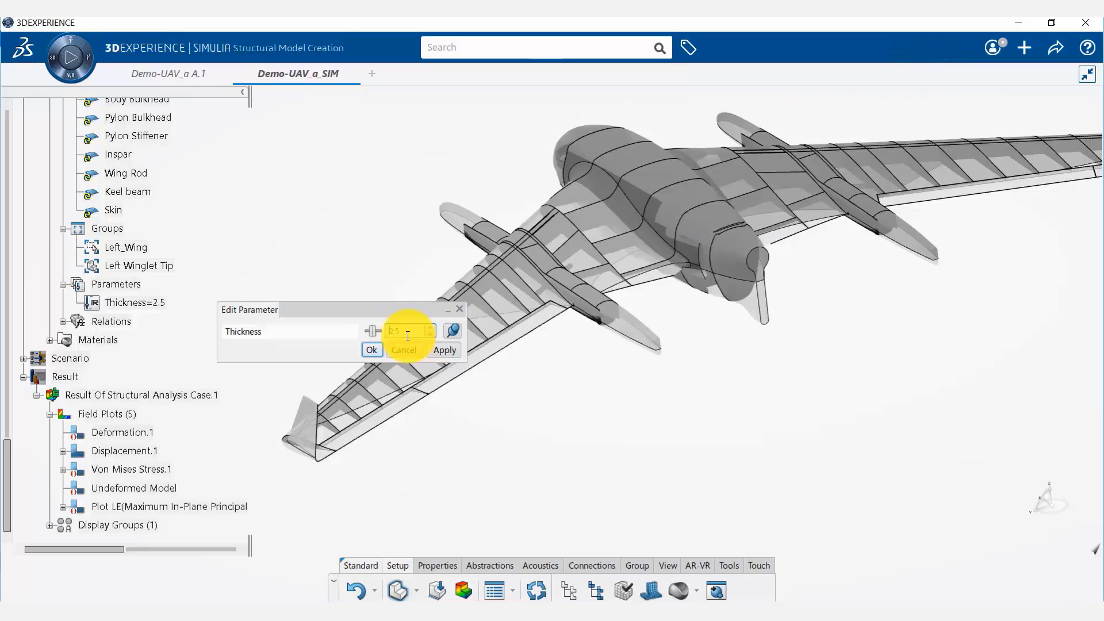
click(372, 349)
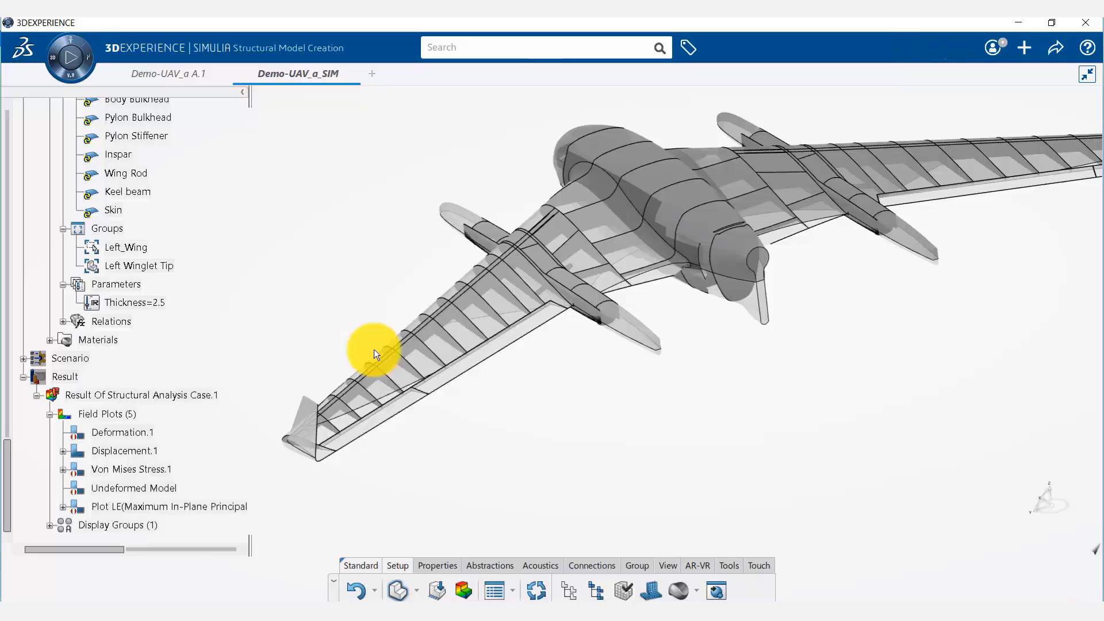
click(538, 592)
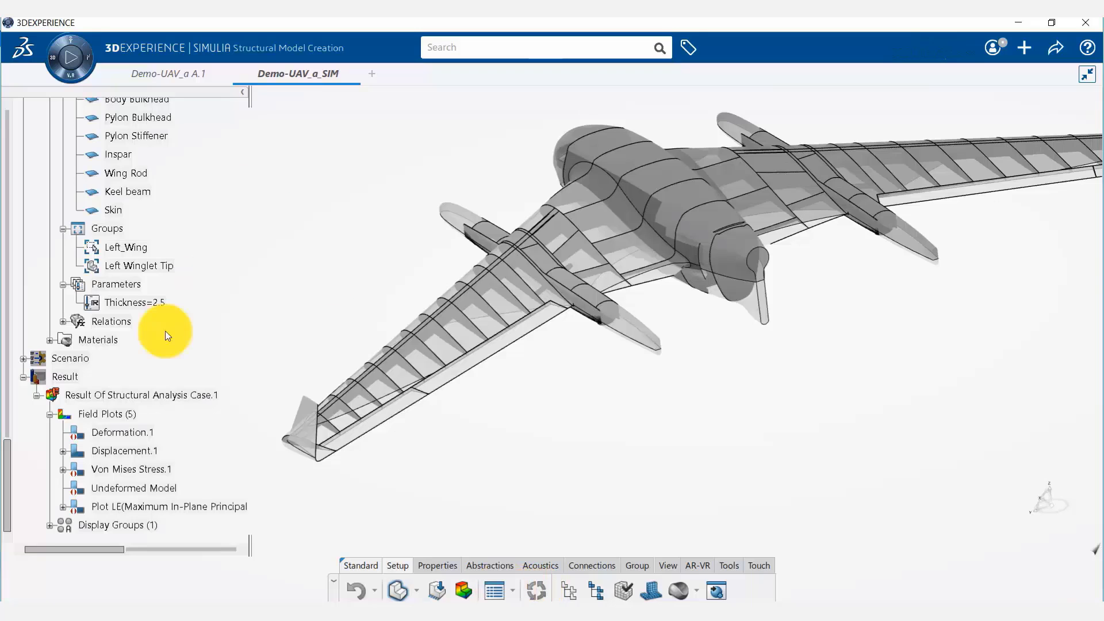
click(57, 357)
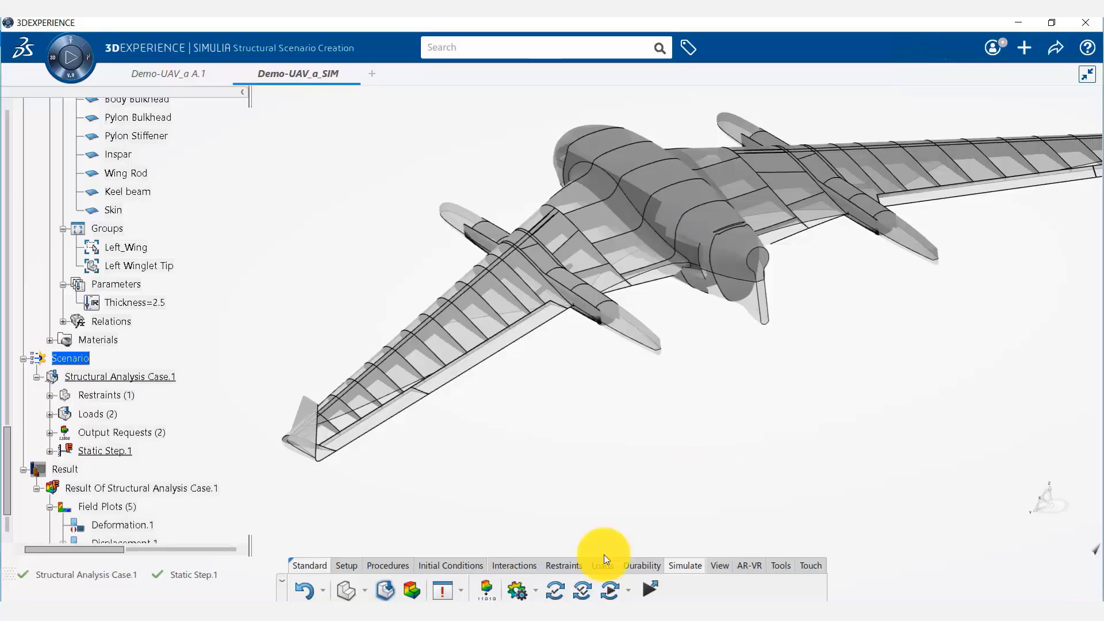
Set the simulation to keep previous results, described as 'Presvious result were with 1.5mm thickne'.
click(607, 588)
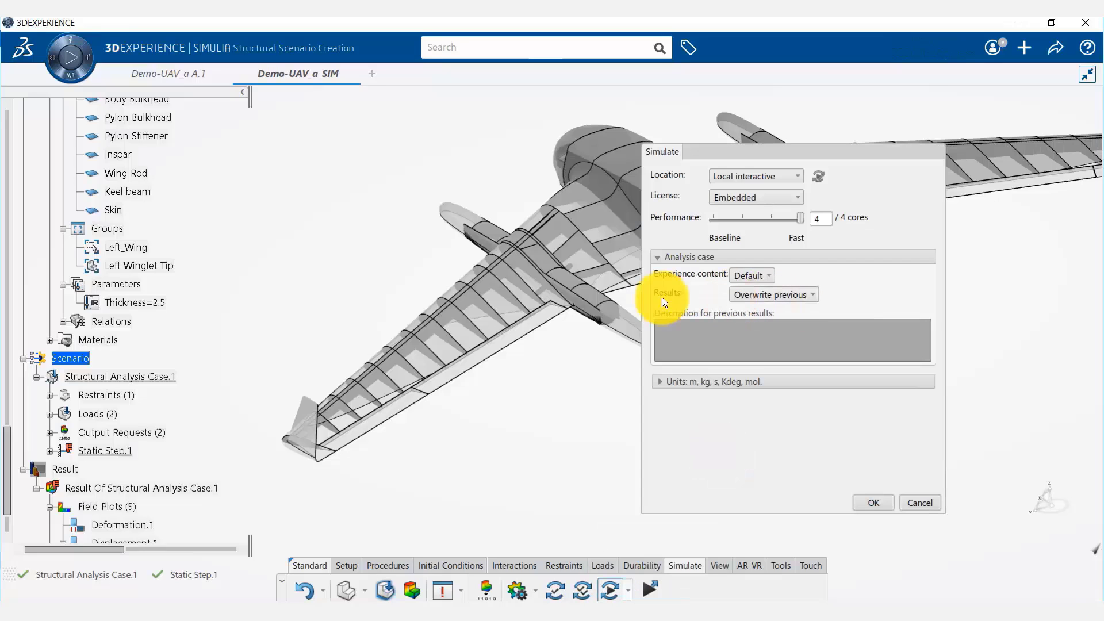
click(788, 297)
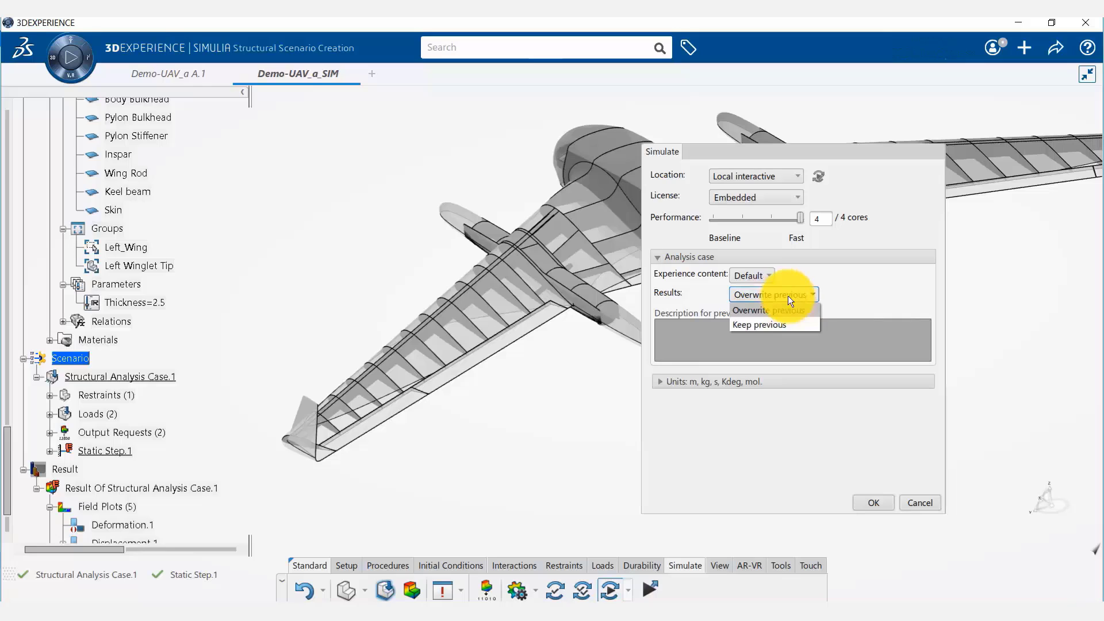
click(783, 325)
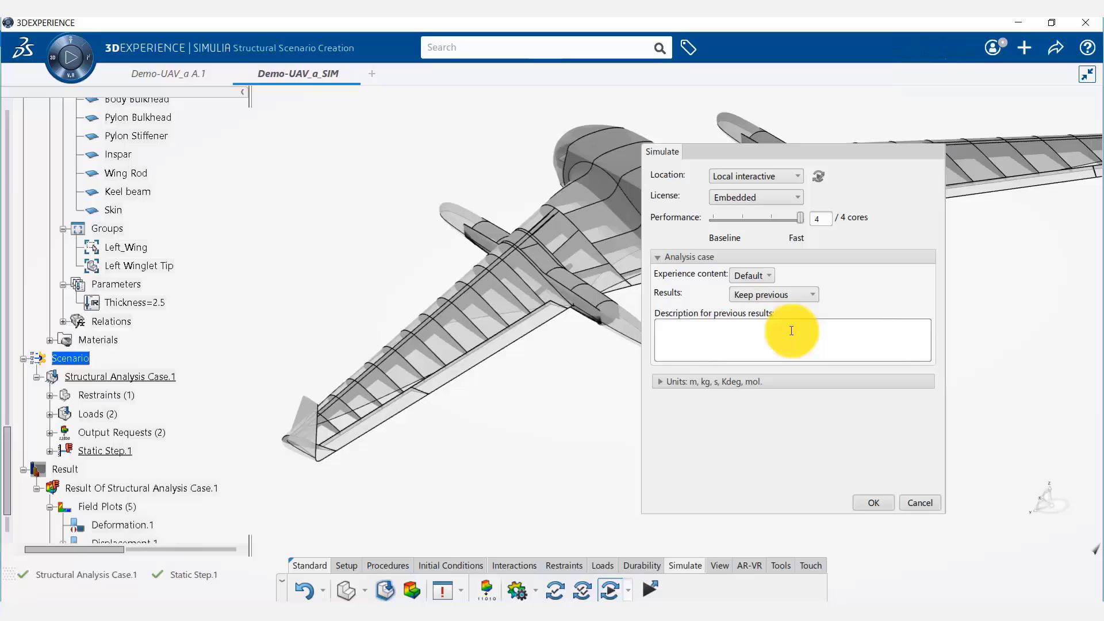
click(791, 331)
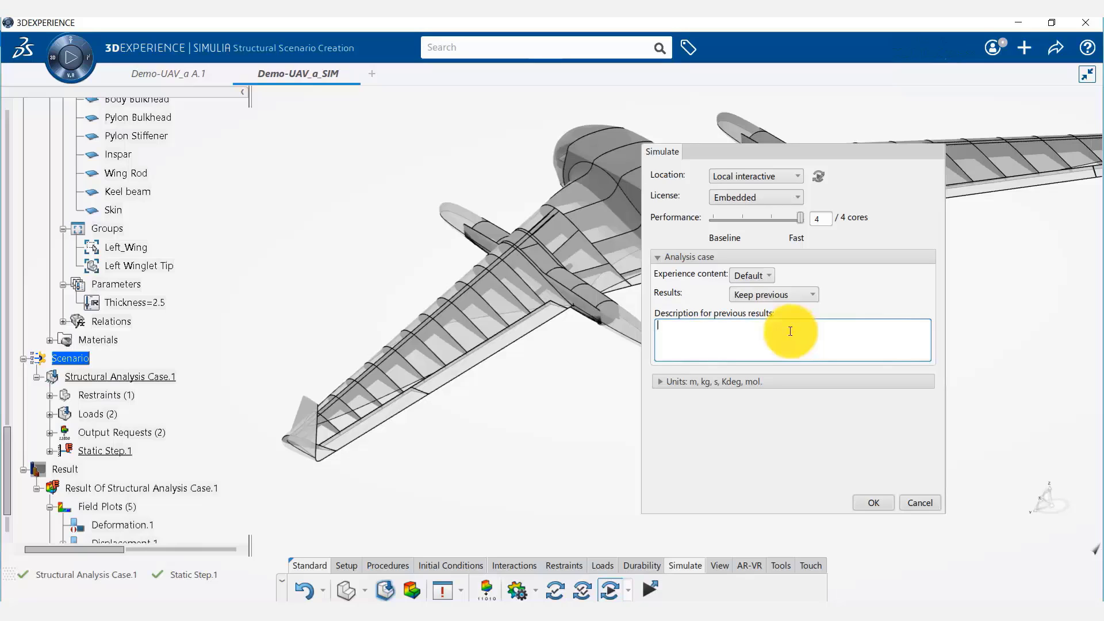
text(Presvious res)
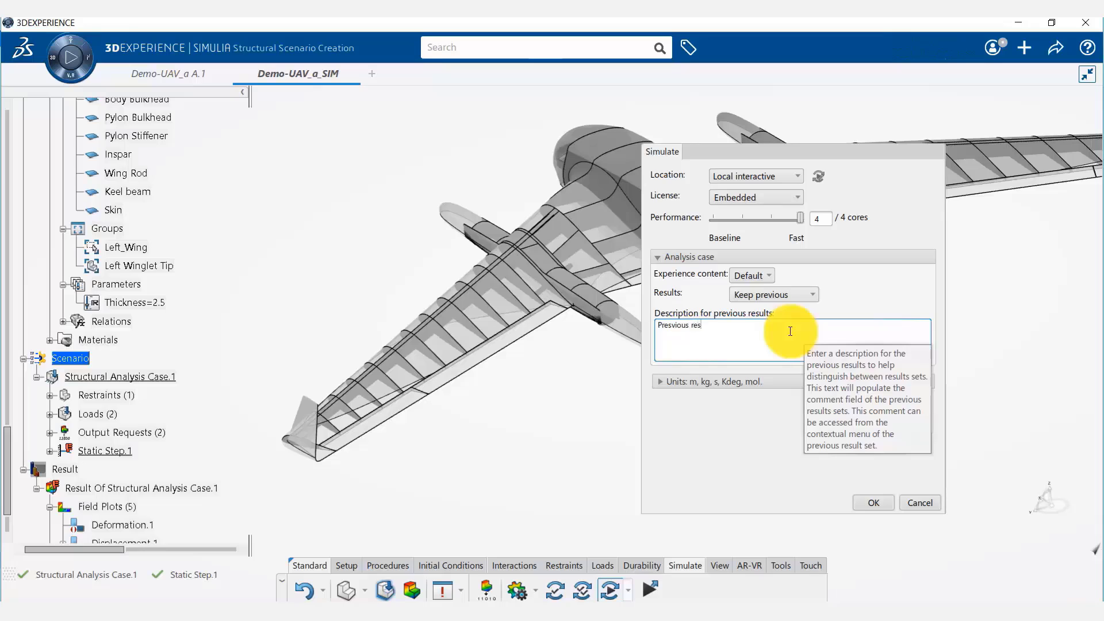
text(ult were with 1.5mm thickne)
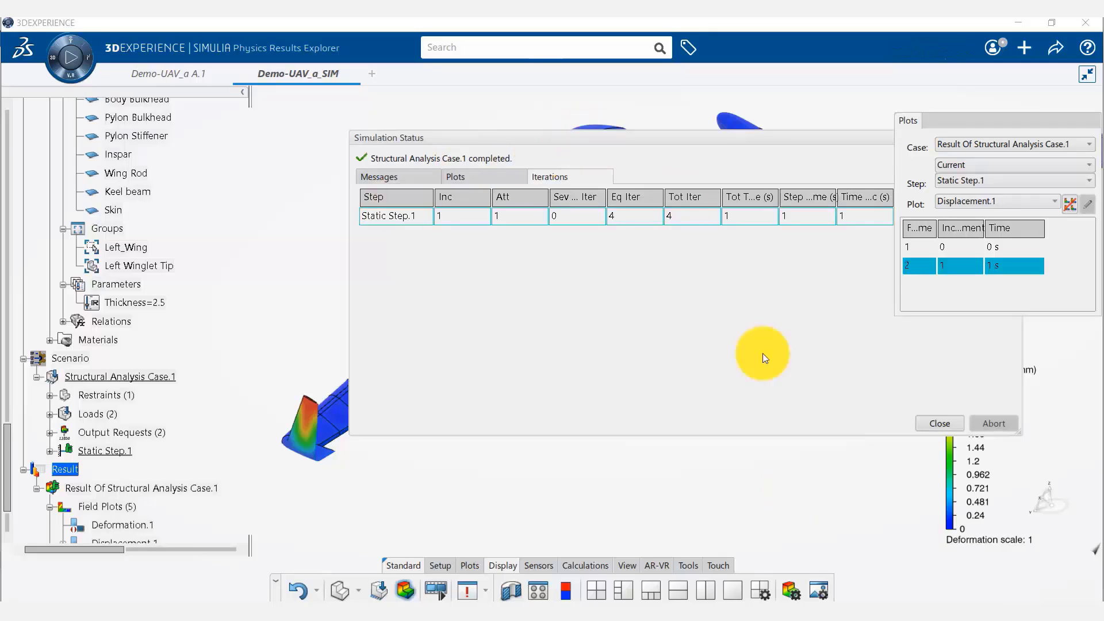
Dismiss the completed simulation status report to view the new 2.4 mm displacement result.
click(938, 423)
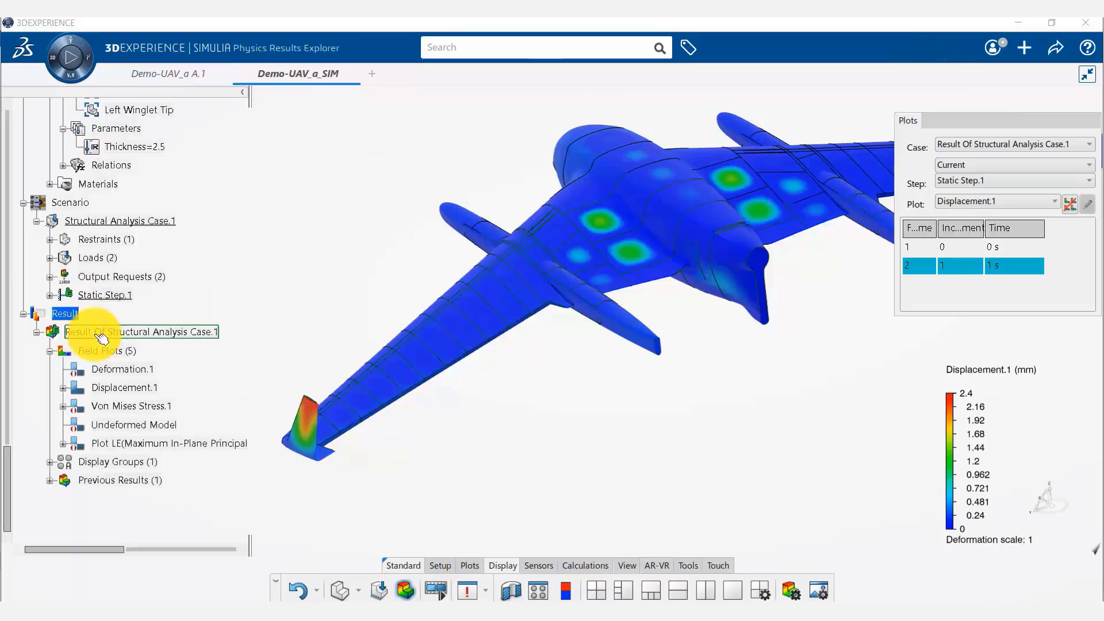
Expand the Previous Results group down to the previous run's field plots.
scroll(86, 337, down, 1)
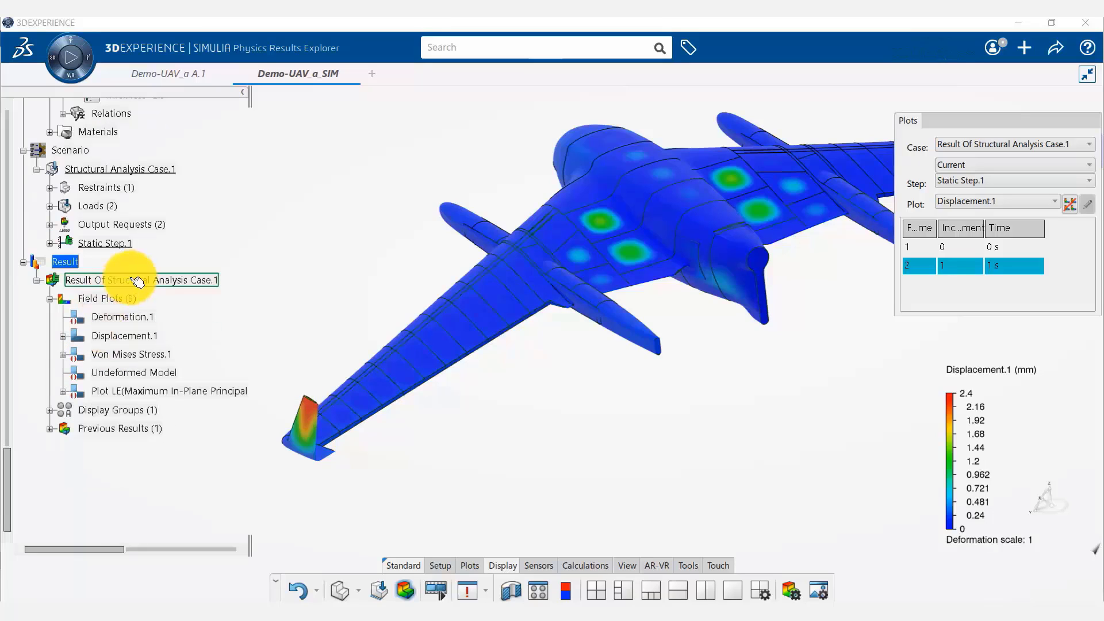
click(50, 429)
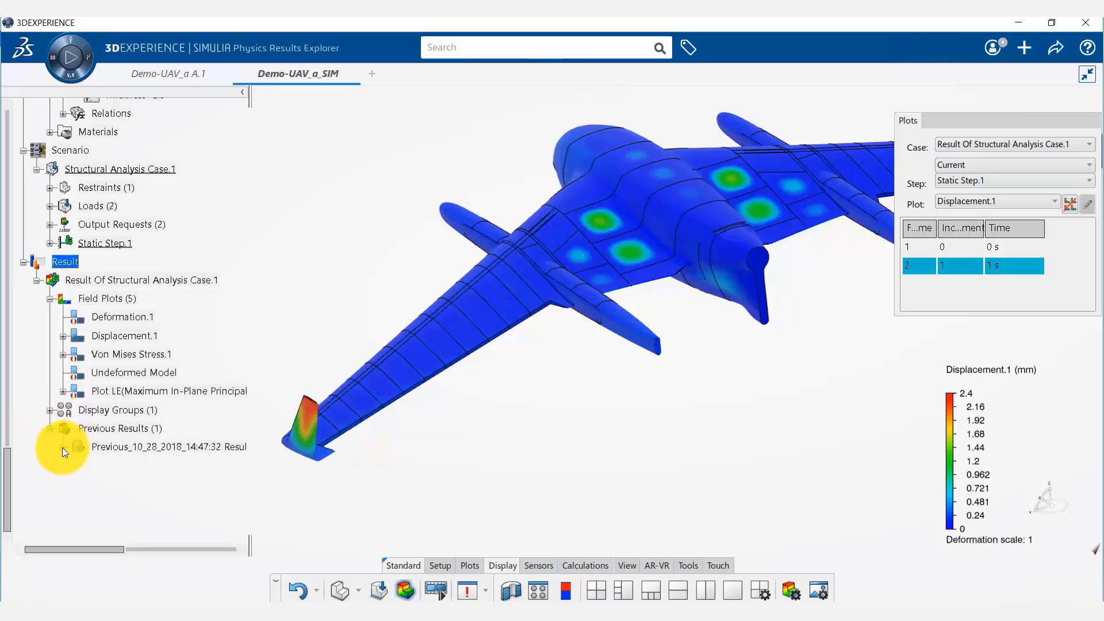
click(63, 447)
click(75, 466)
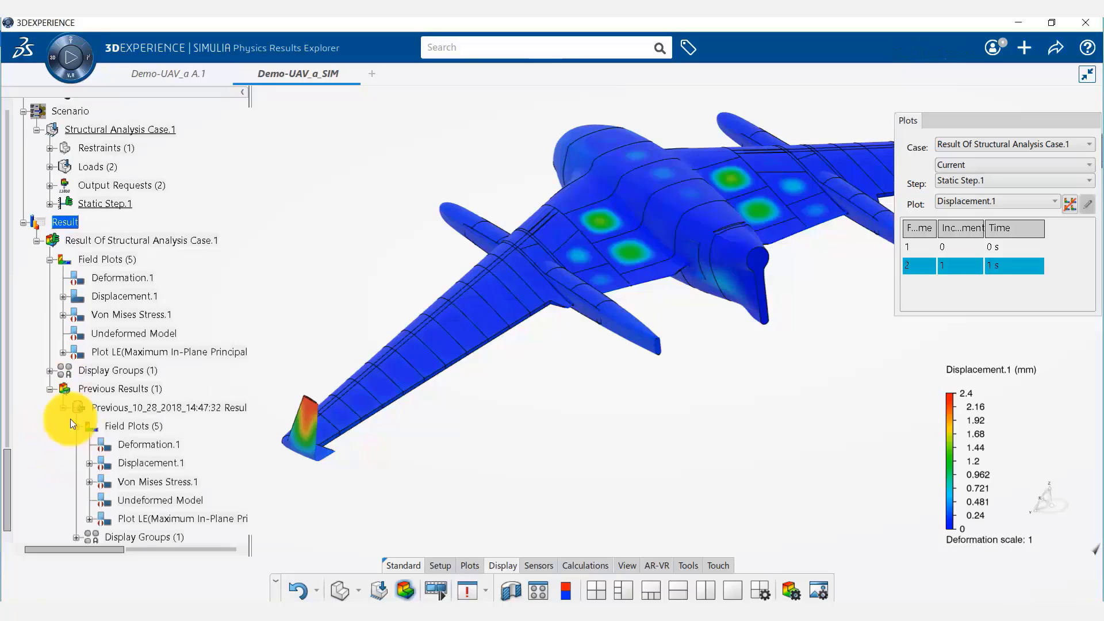
click(115, 390)
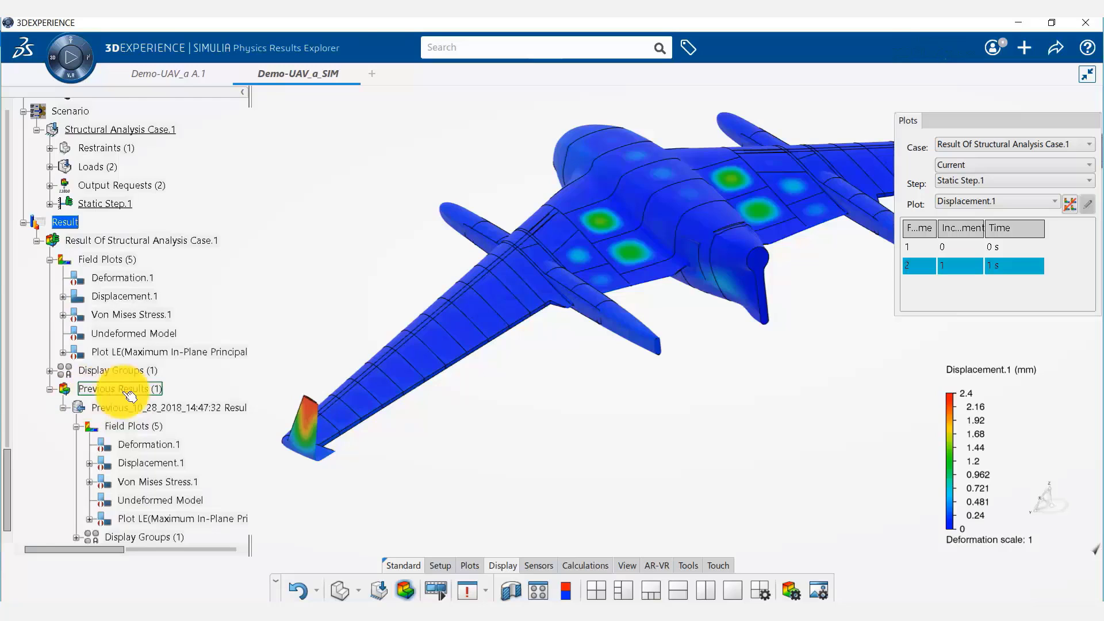
Display the previous run's Displacement.1 plot, peaking at 7.4 mm.
scroll(118, 394, down, 1)
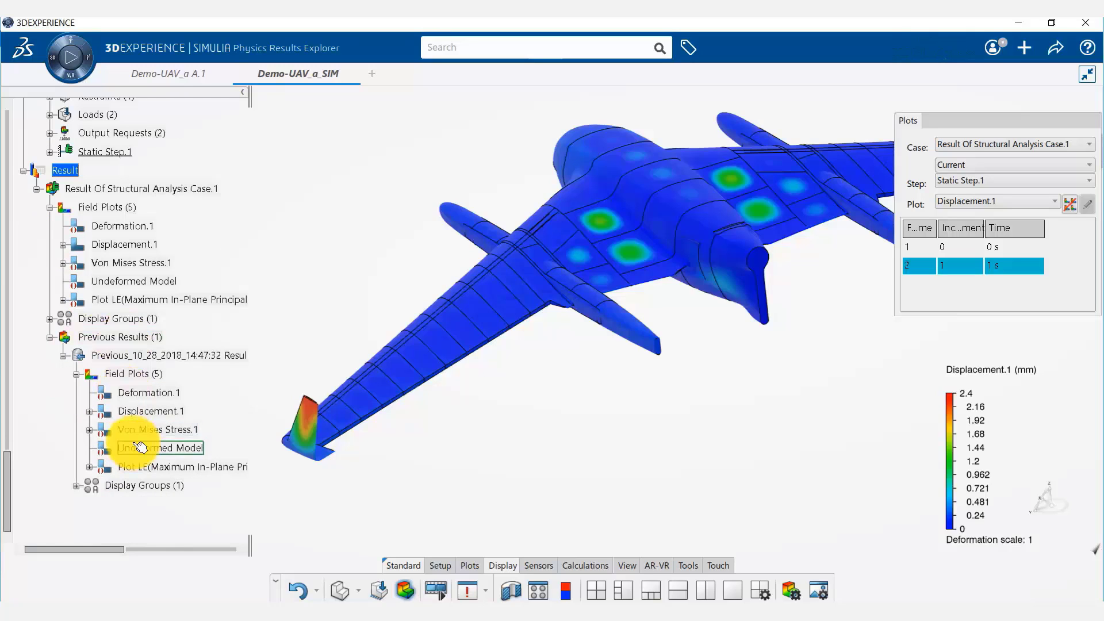
click(149, 412)
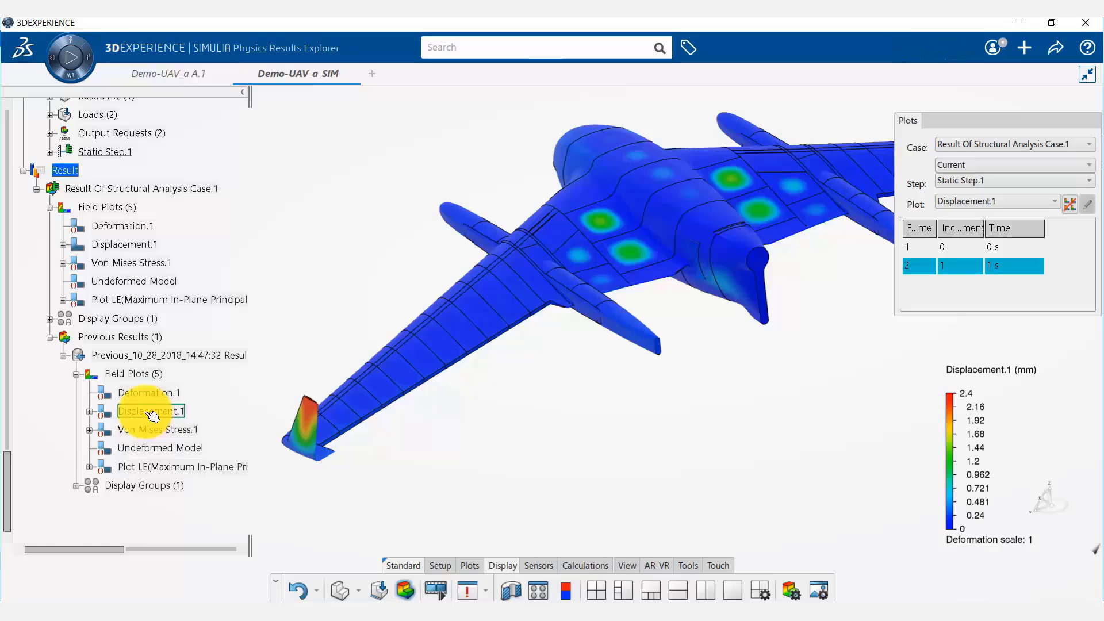
click(151, 412)
double_click(151, 412)
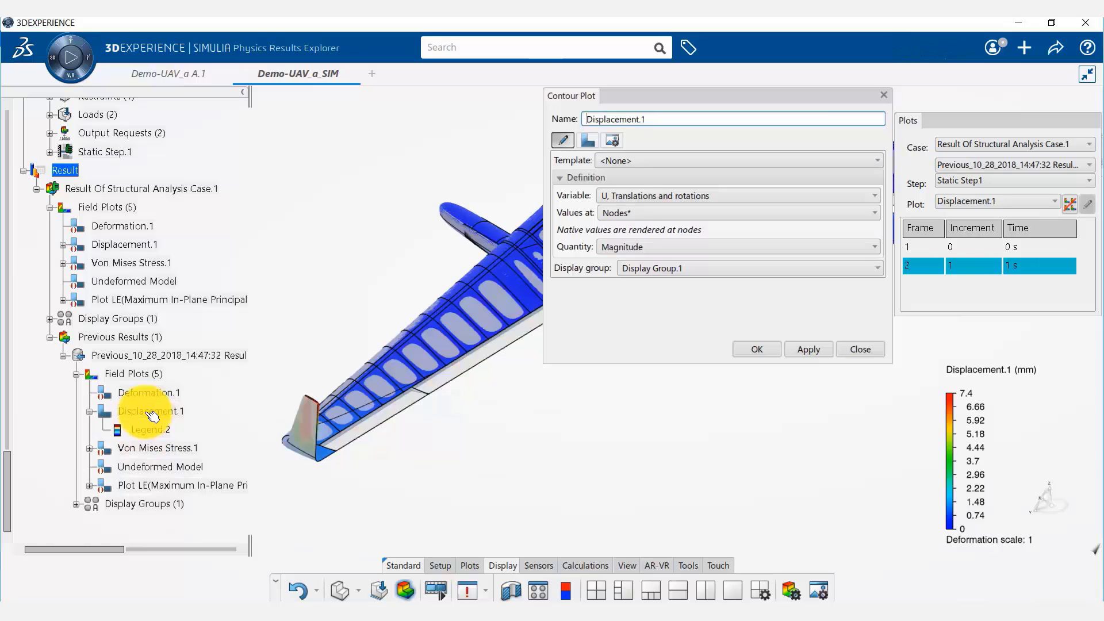
click(860, 350)
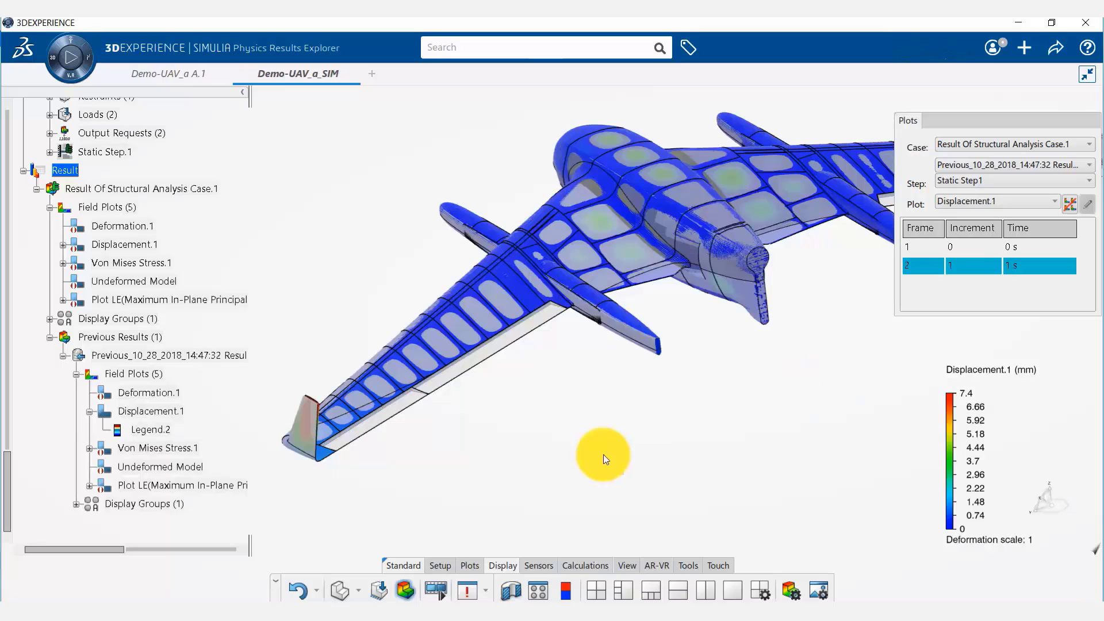